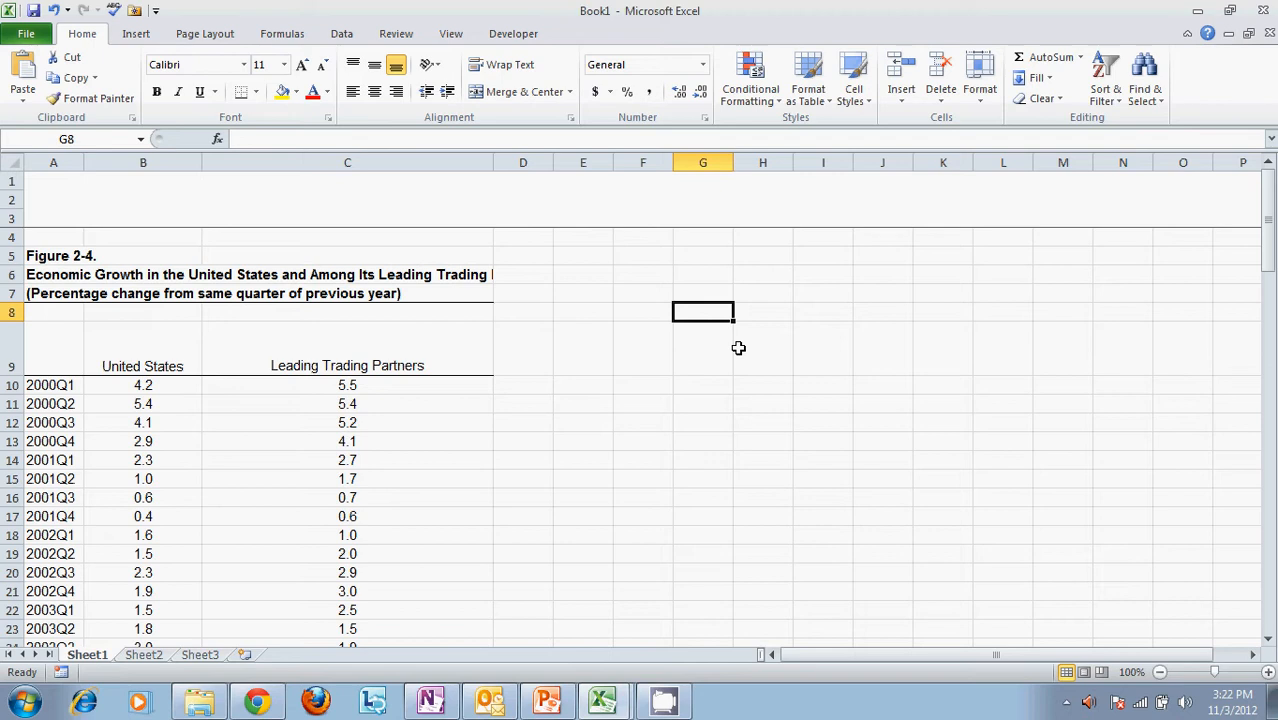
# Examine the frozen rows 1 to 3 above the quarterly economic growth table on Sheet1
pyautogui.click(580, 288)
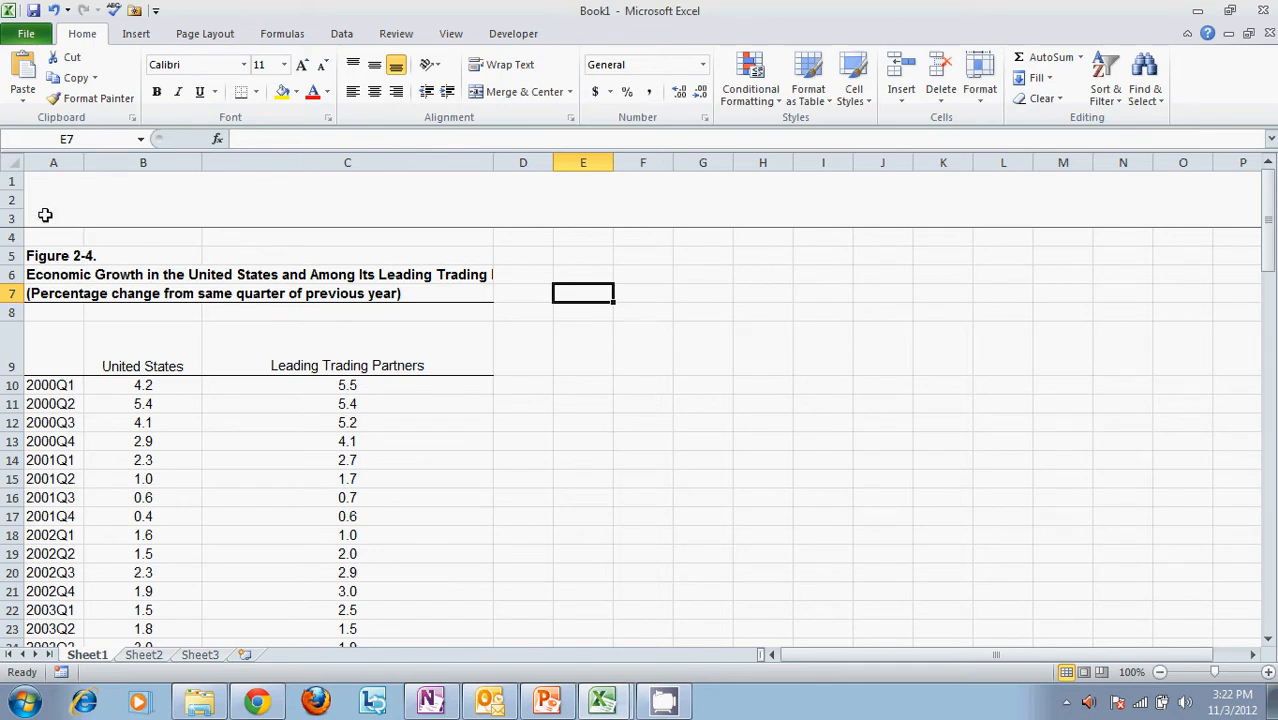
pyautogui.click(10, 179)
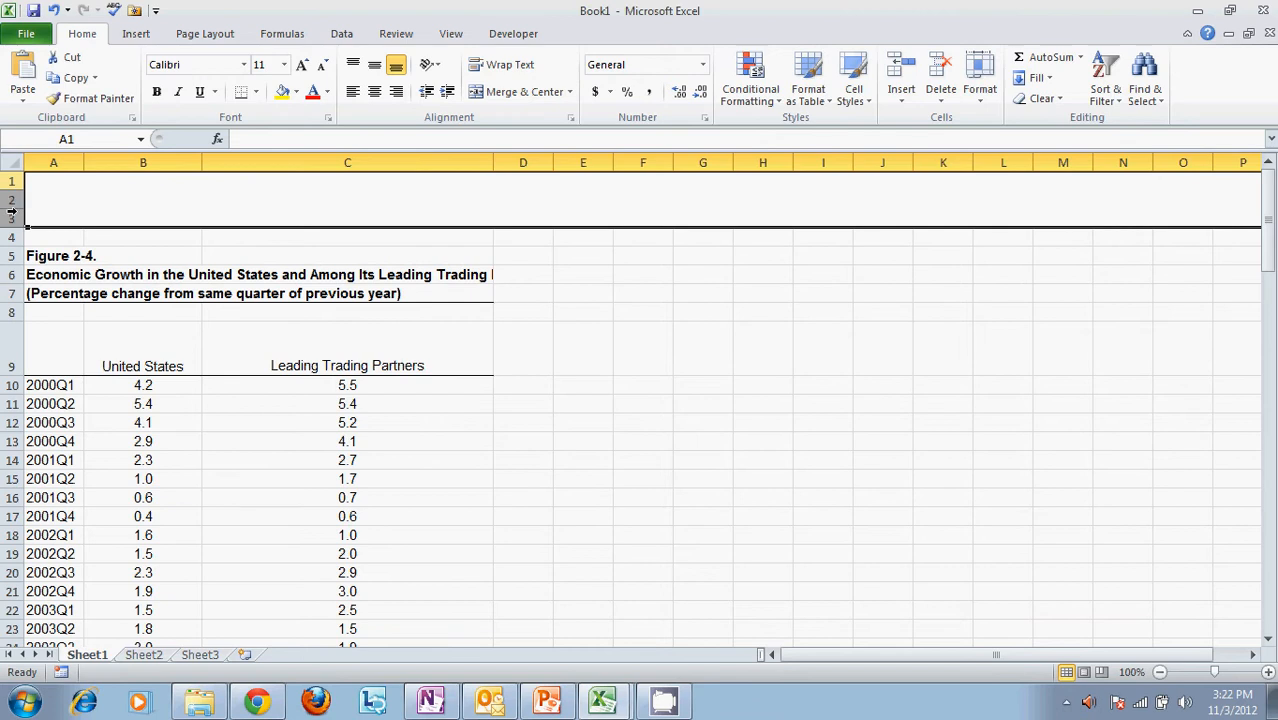
pyautogui.click(580, 355)
pyautogui.scroll(-6, 580, 355)
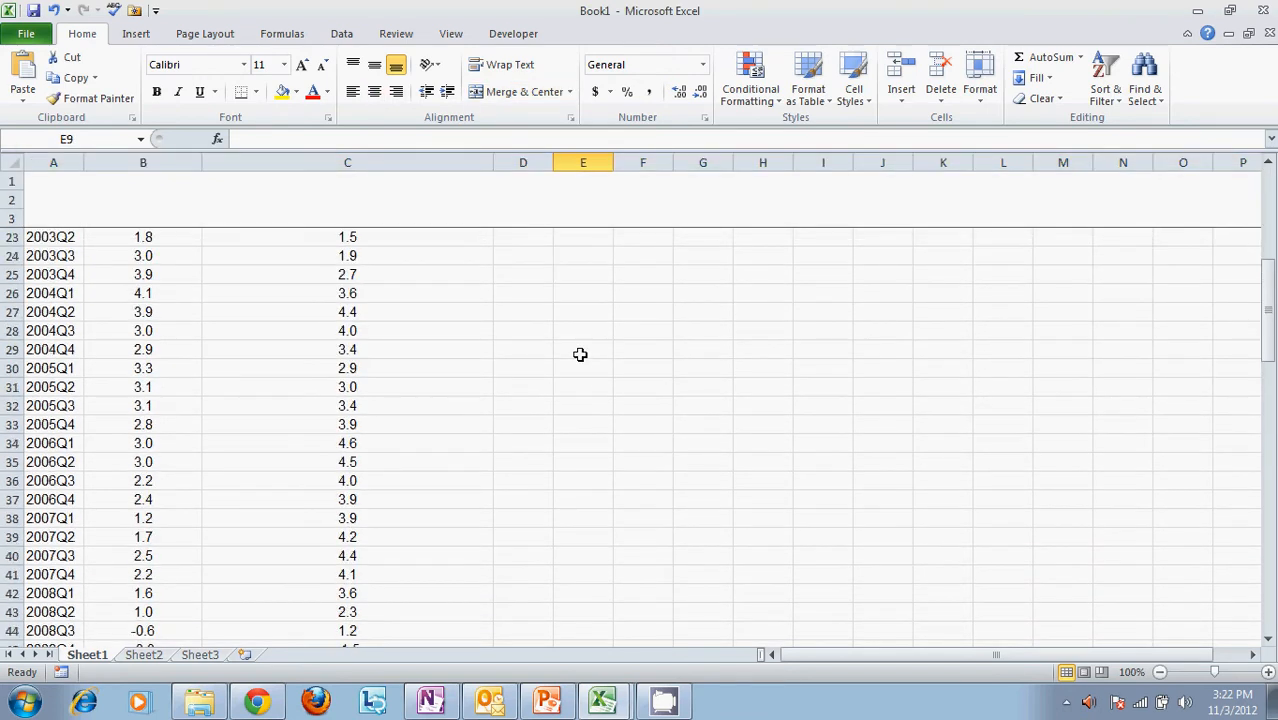
pyautogui.scroll(6, 580, 355)
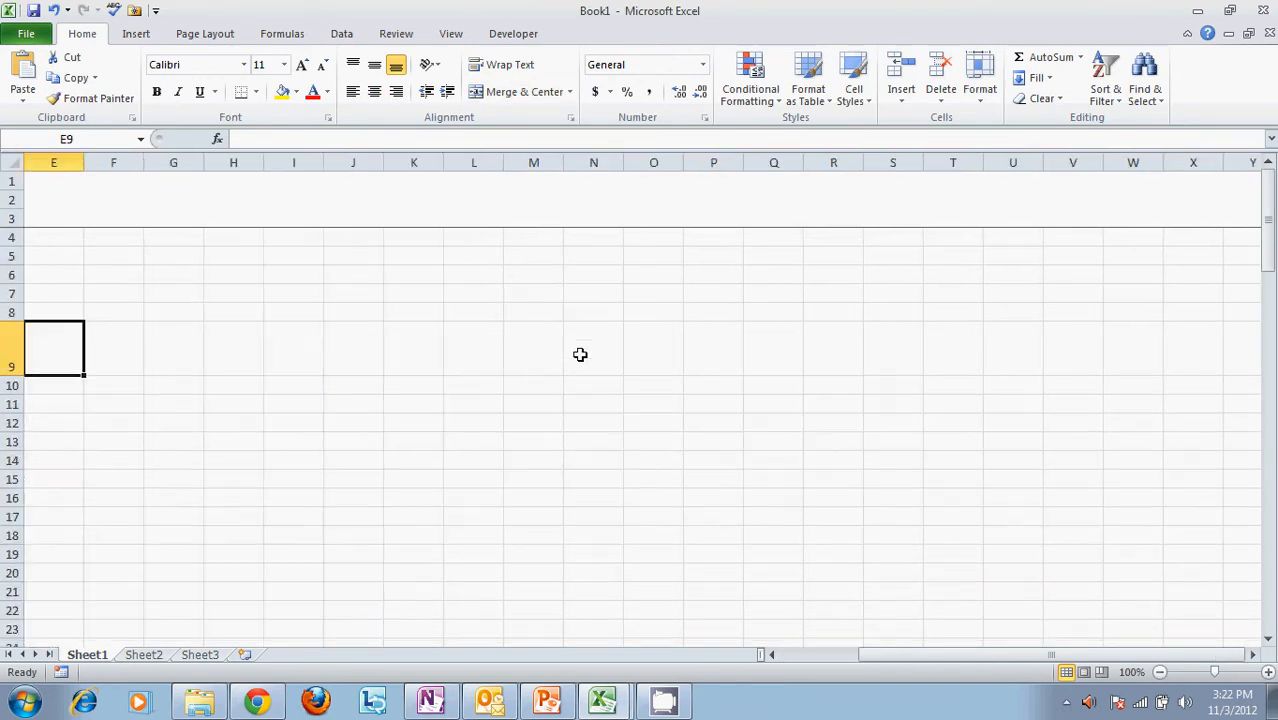
pyautogui.click(452, 34)
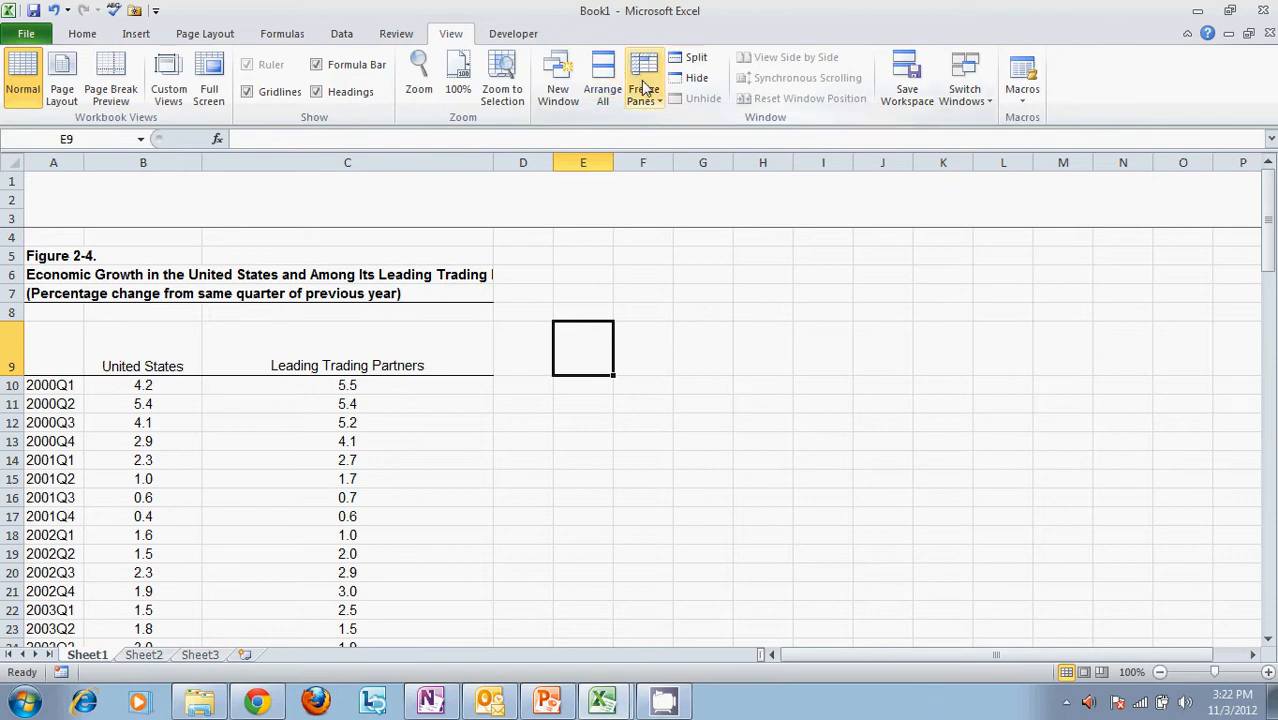
pyautogui.click(742, 310)
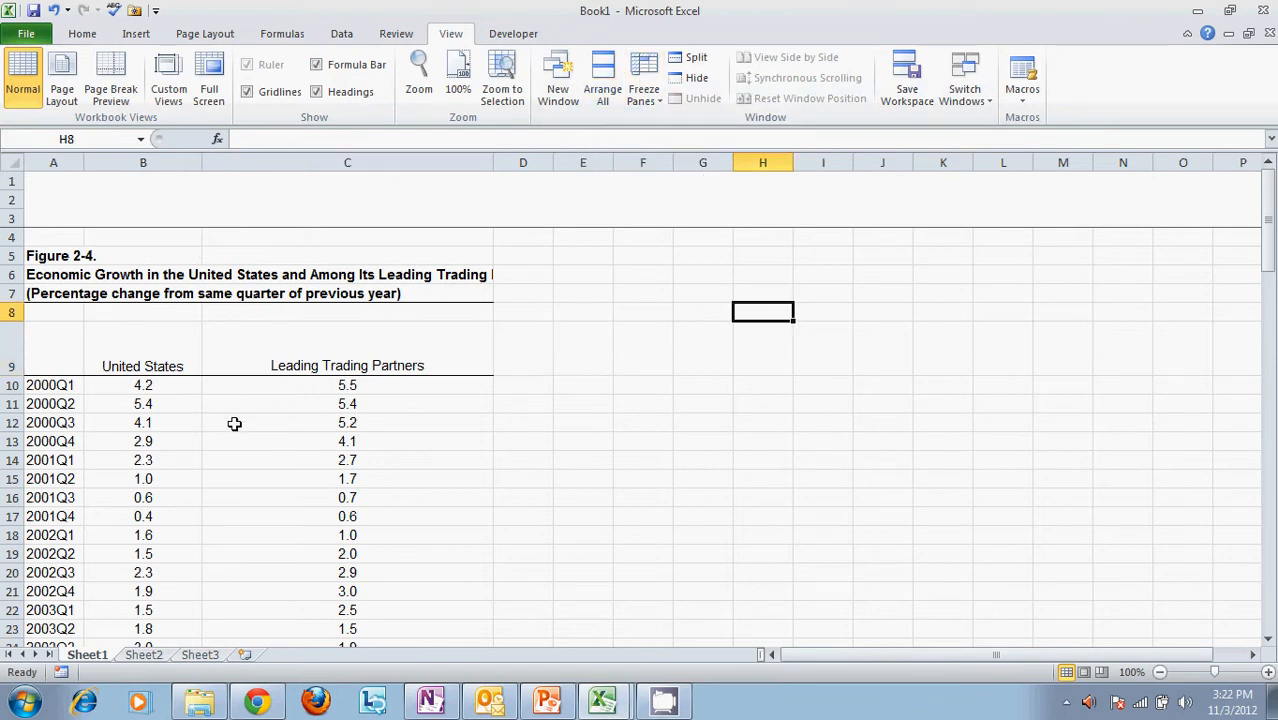
pyautogui.click(735, 406)
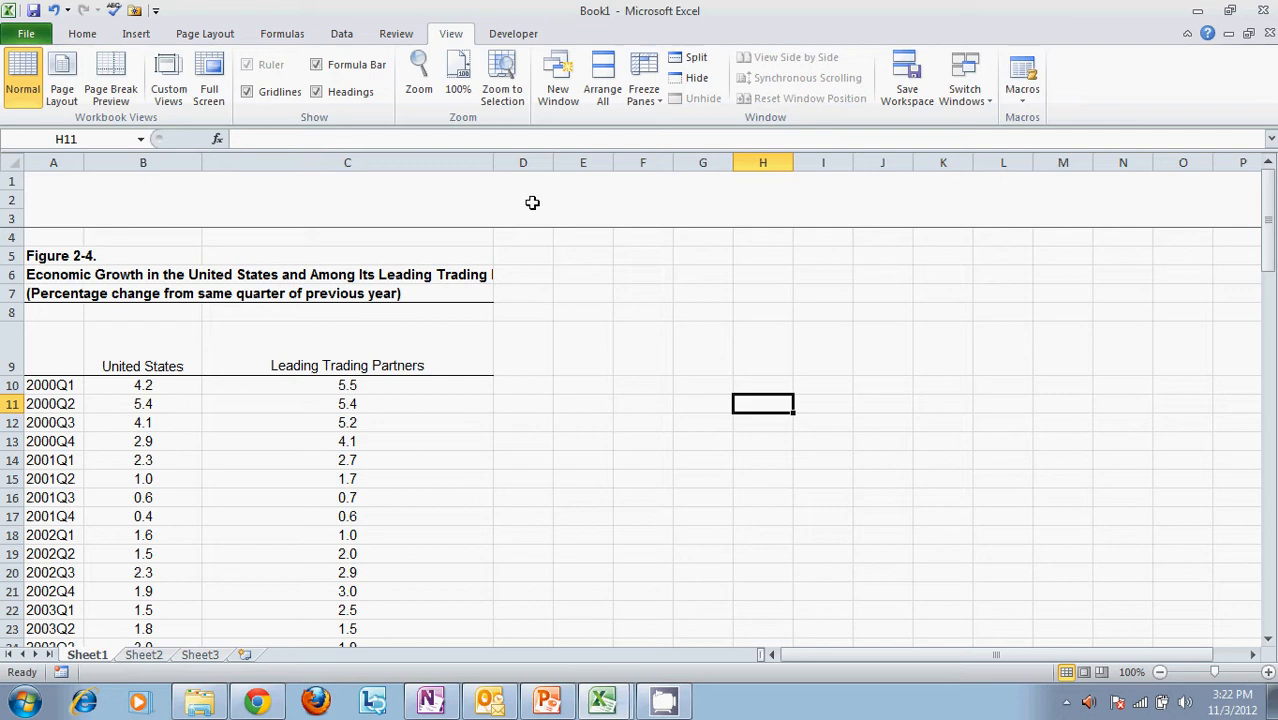
pyautogui.click(748, 340)
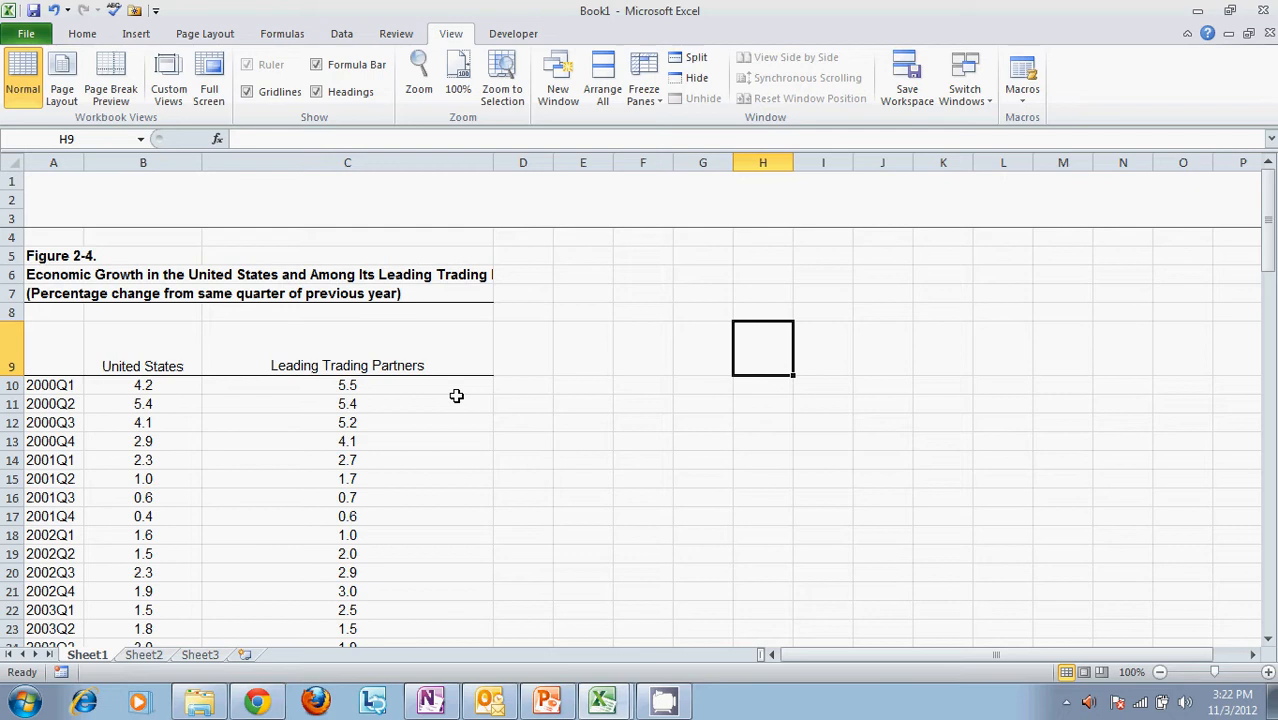
pyautogui.click(626, 330)
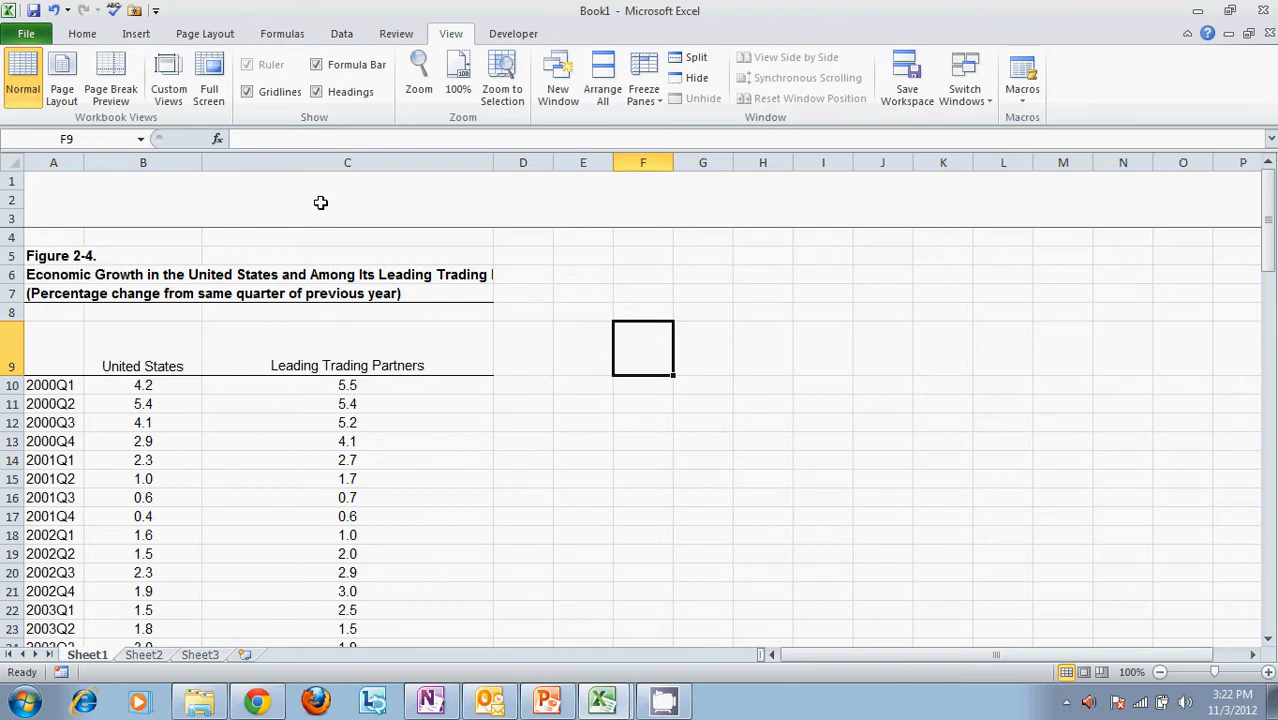
# Save the workbook in the Excel Macro-Enabled Workbook format
pyautogui.click(10, 33)
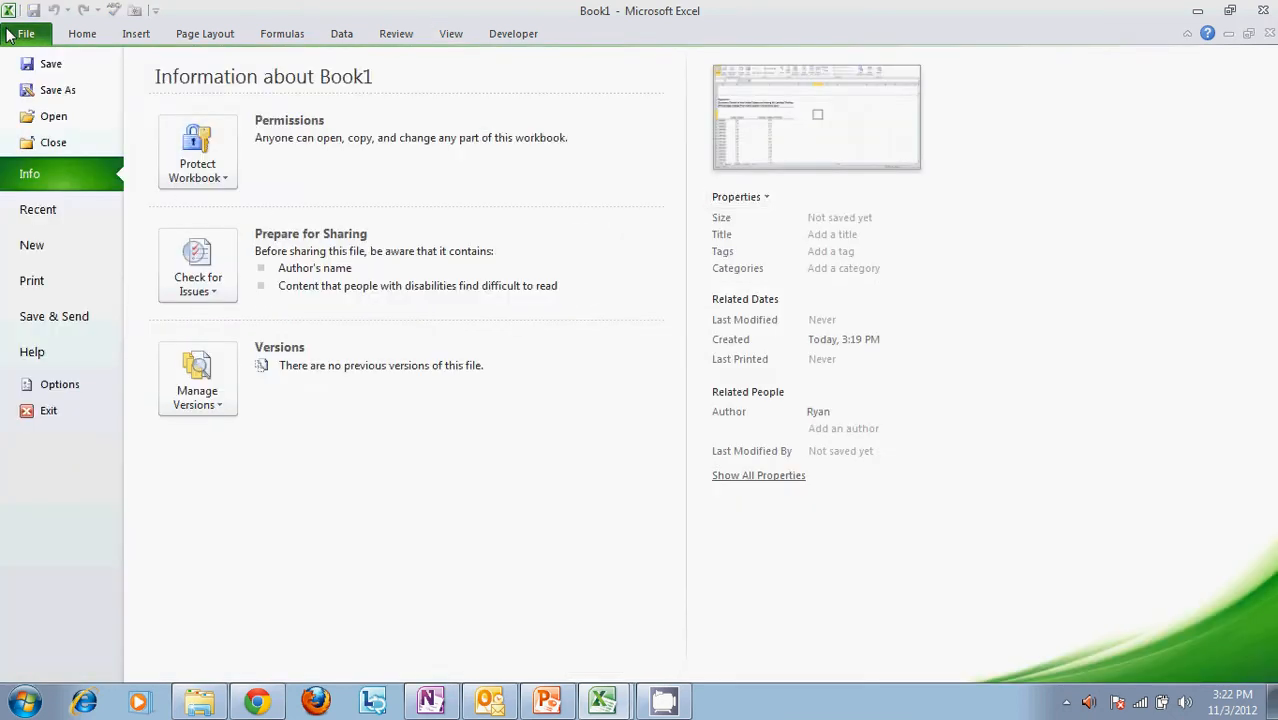
pyautogui.press('Escape')
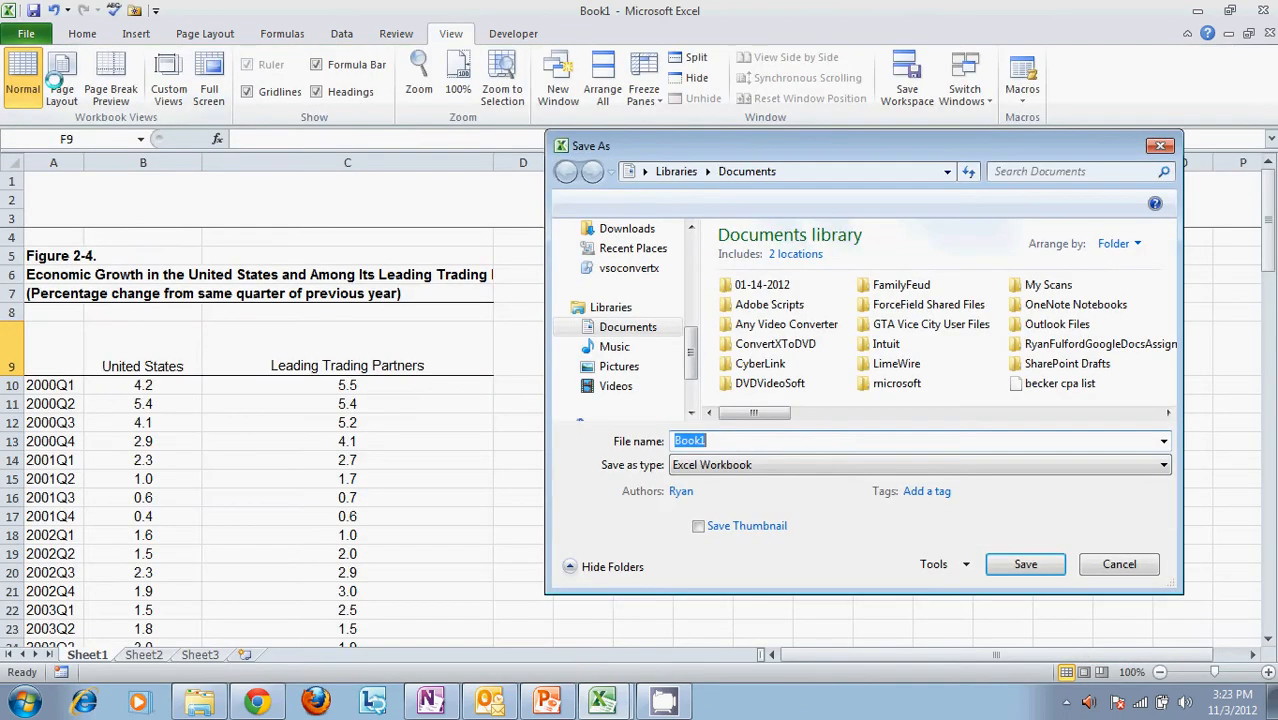
pyautogui.click(1160, 472)
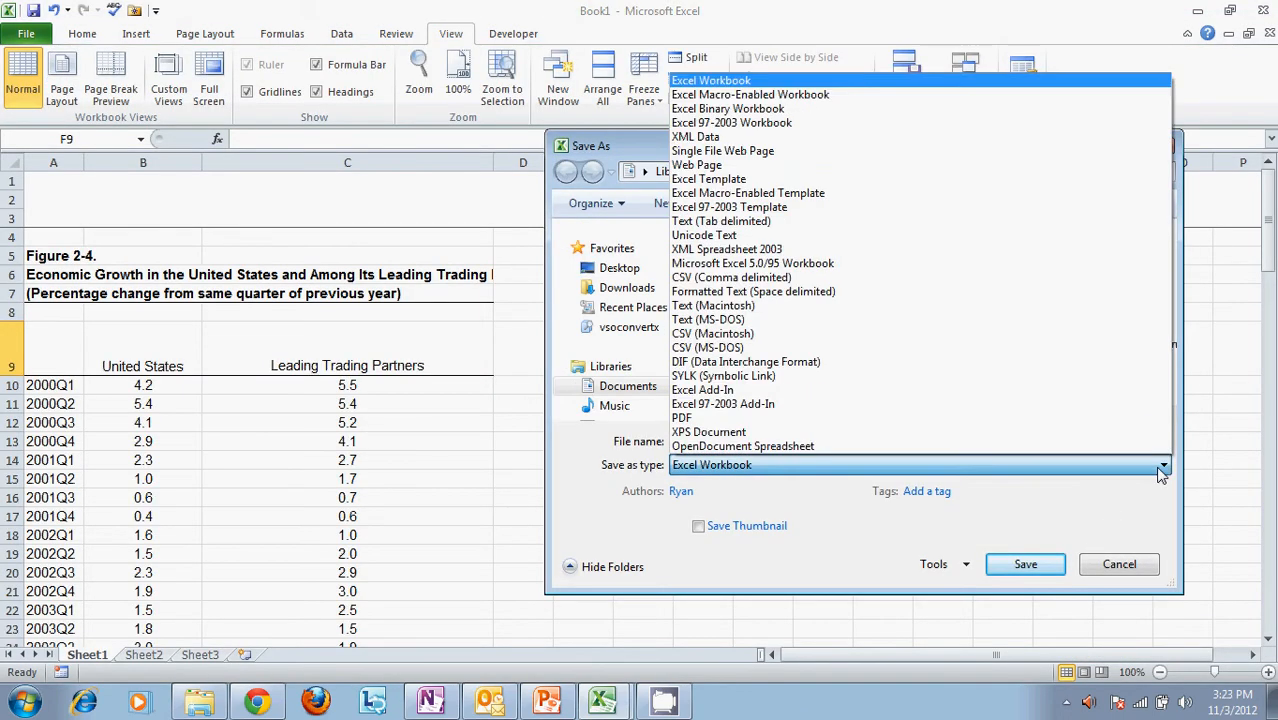
pyautogui.click(898, 95)
pyautogui.click(1025, 566)
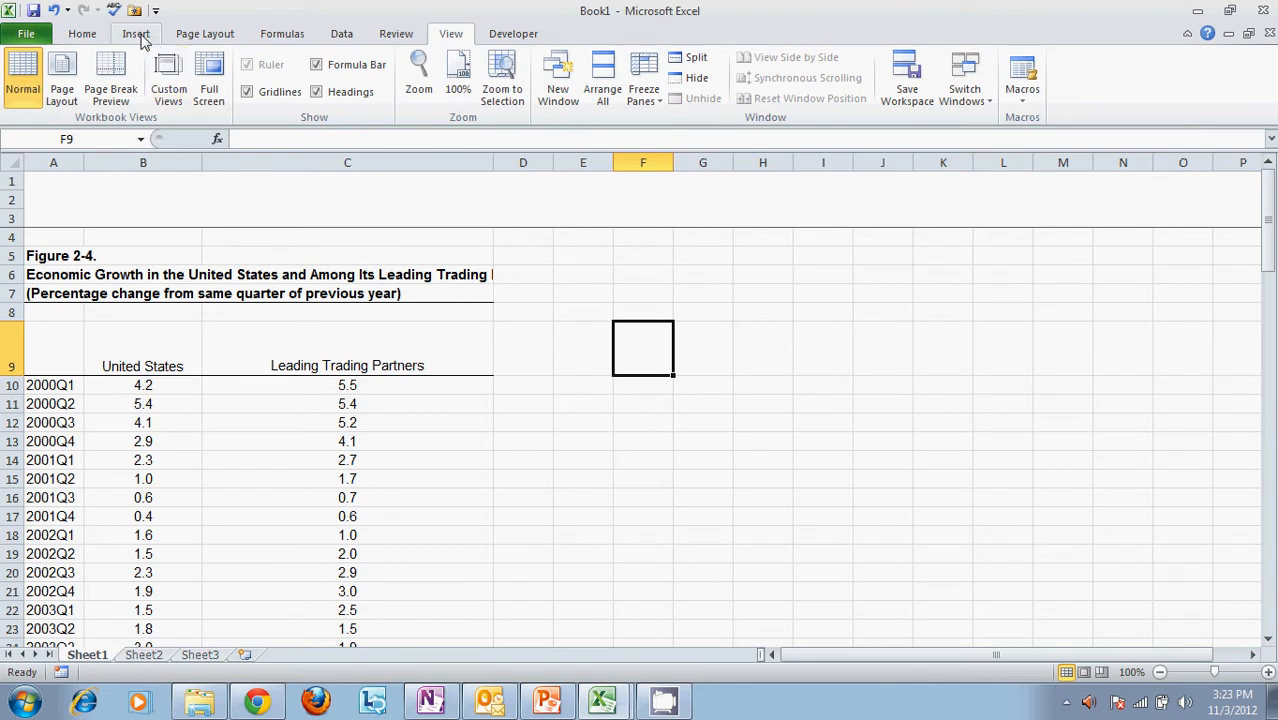
# Start recording a macro named Macro1, stored in This Workbook
pyautogui.click(360, 37)
pyautogui.click(518, 36)
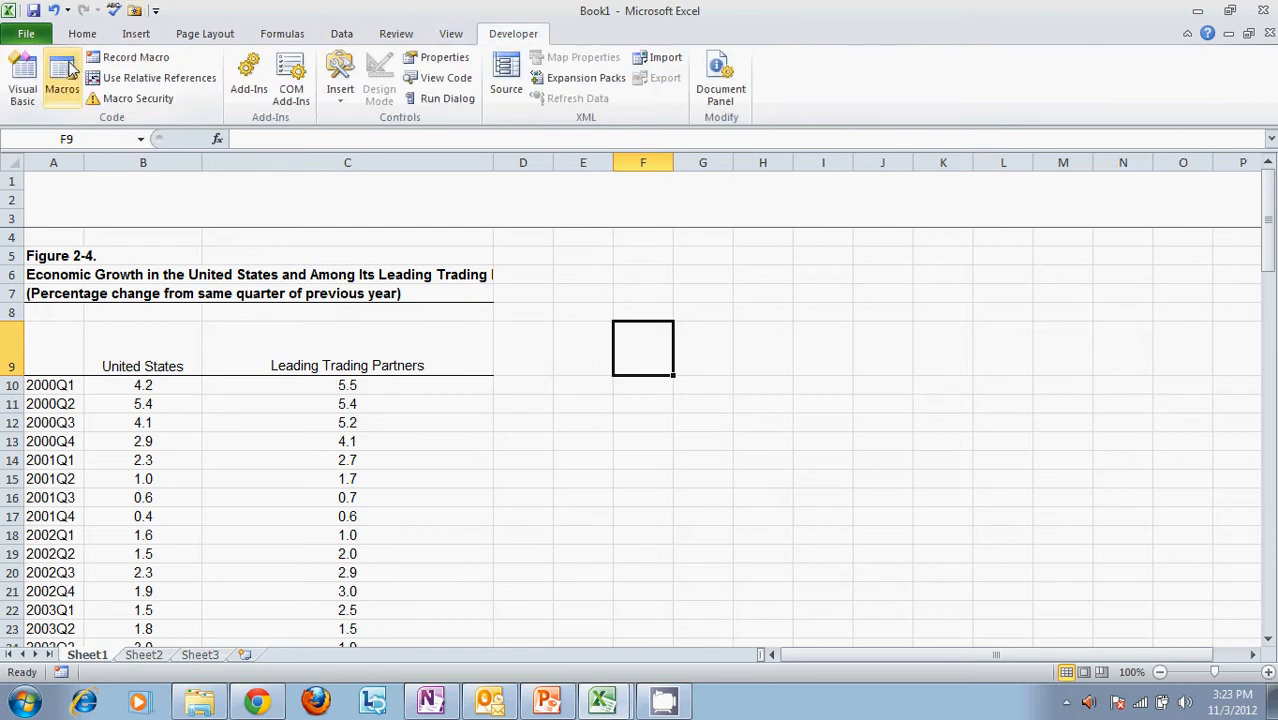
pyautogui.click(152, 61)
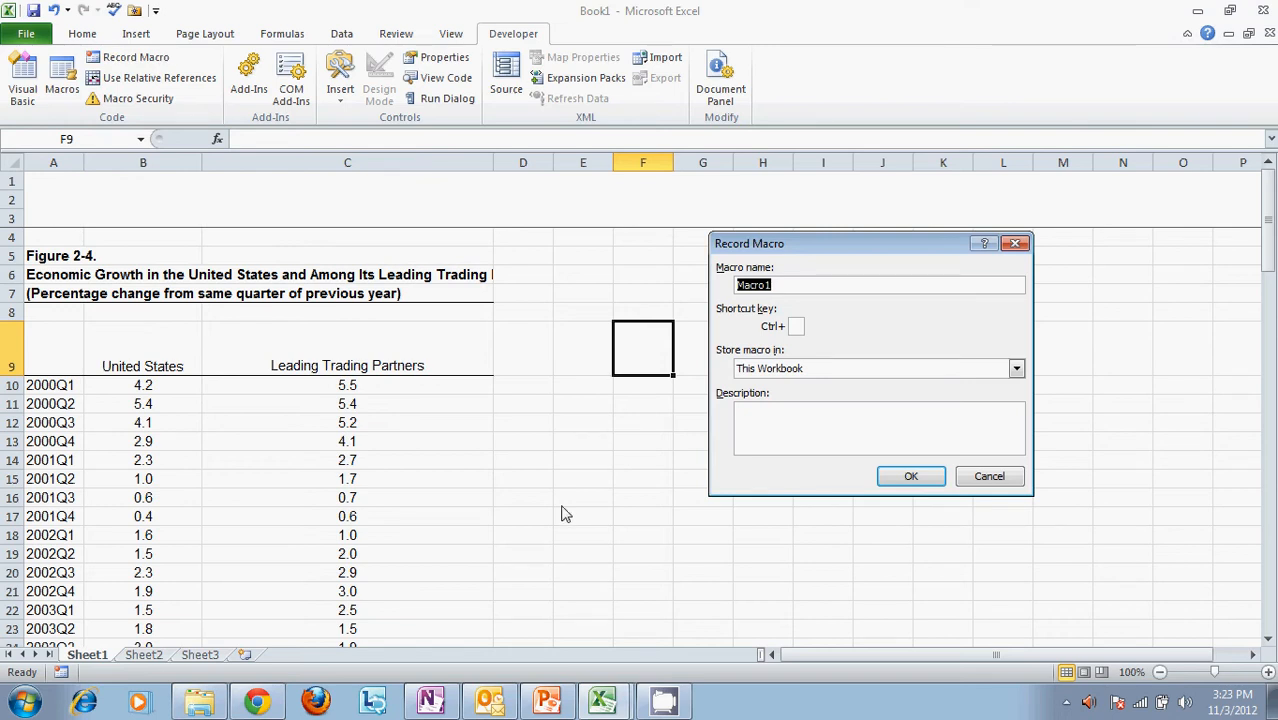
pyautogui.click(918, 480)
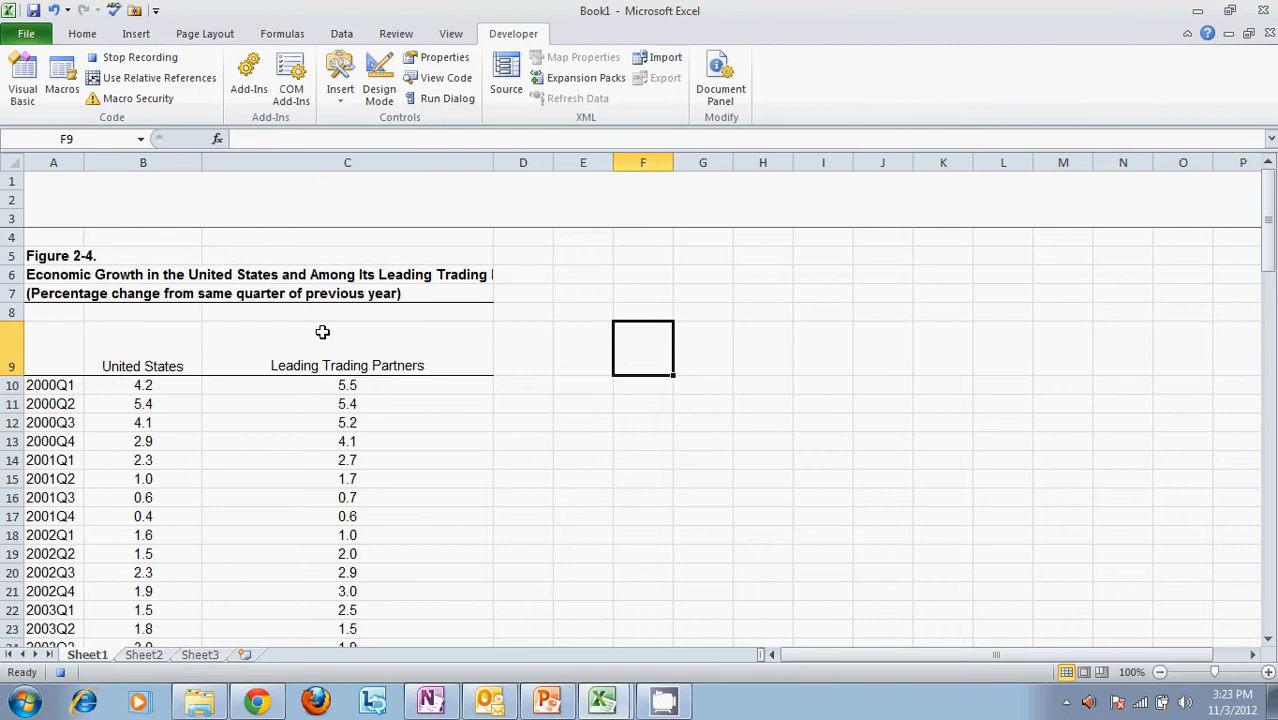
# Apply the Red-Yellow-Green color scale conditional formatting to the Leading Trading Partners values in C10:C101
pyautogui.click(330, 389)
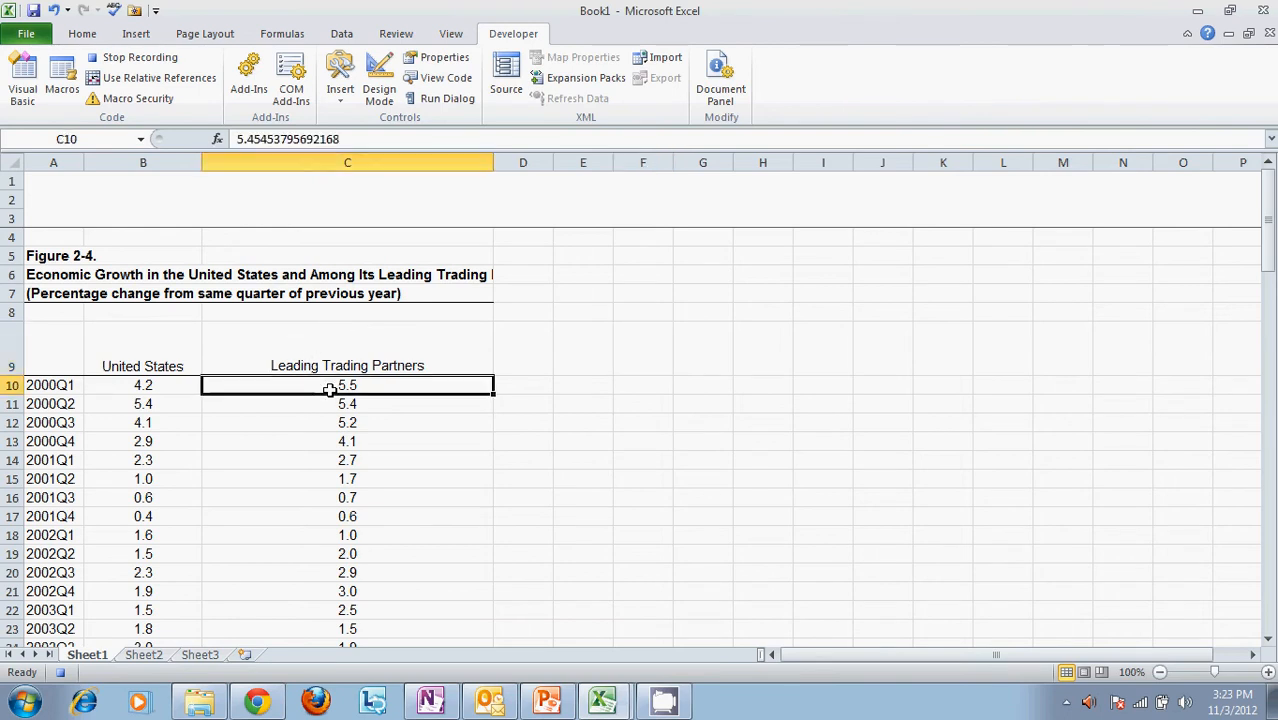
pyautogui.hotkey('ctrl', 'shift', 'Down')
pyautogui.hotkey('ctrl', 'shift', 'Down')
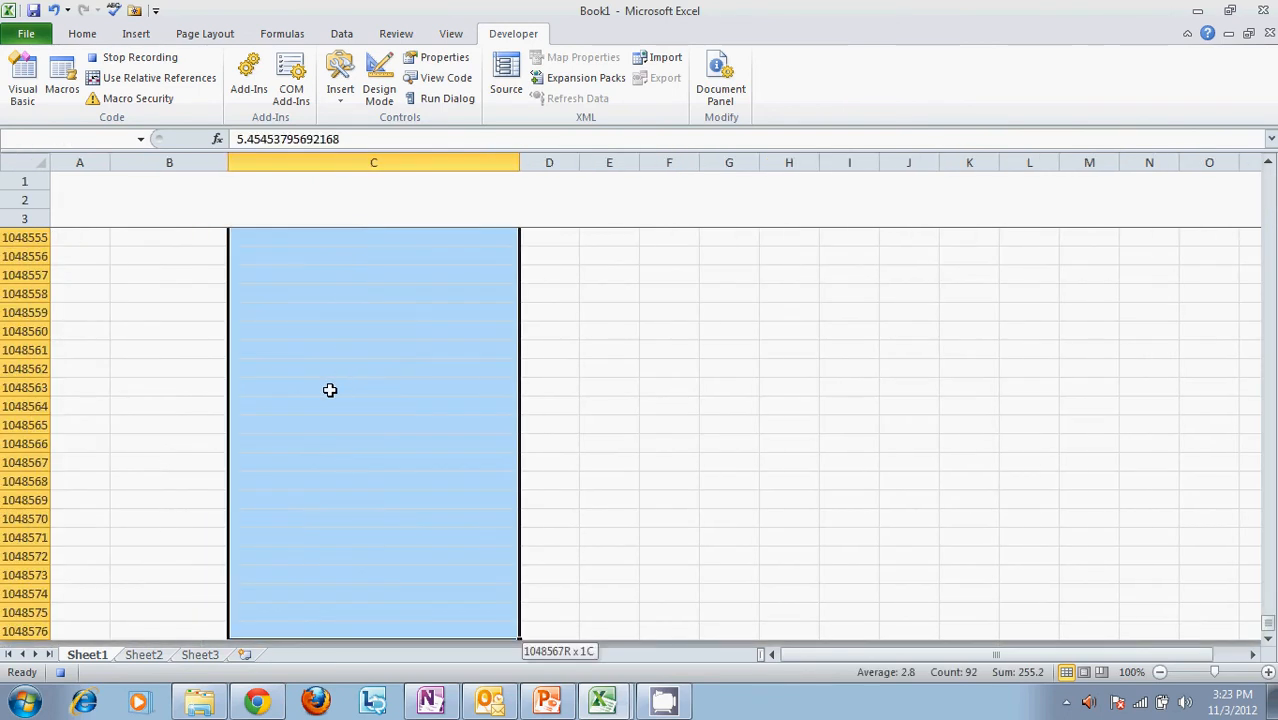
pyautogui.hotkey('ctrl', 'shift', 'Up')
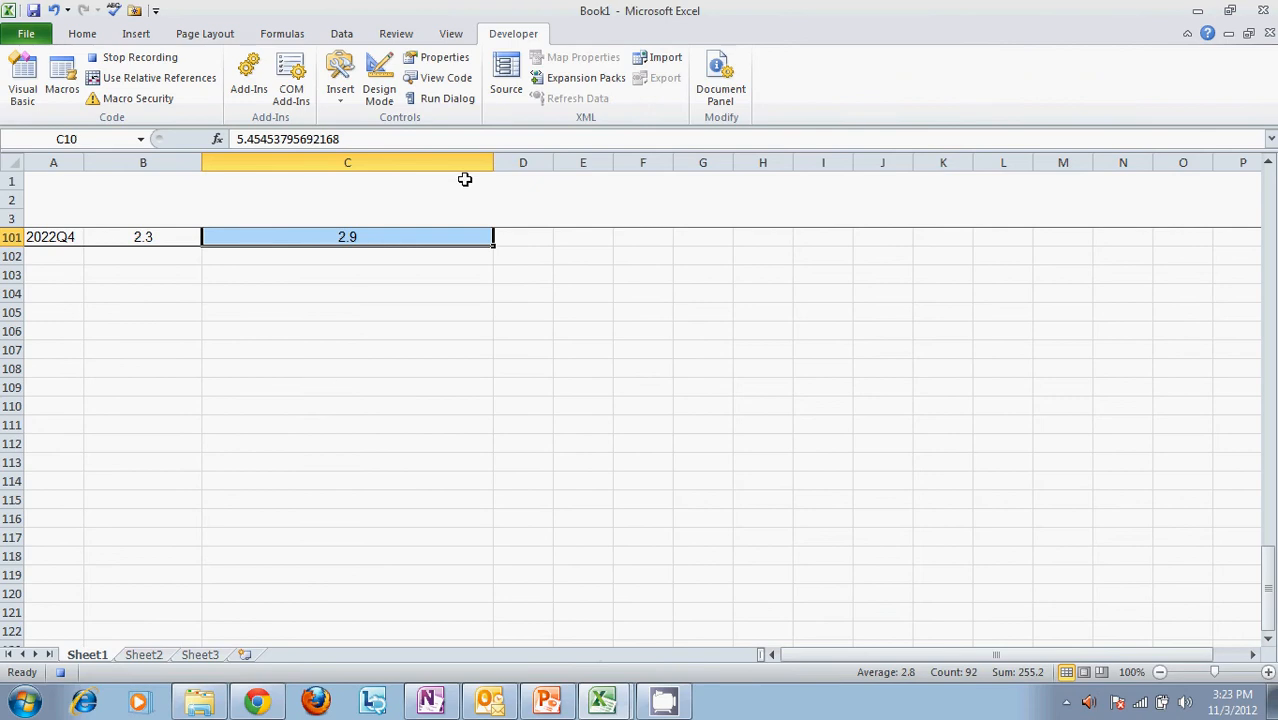
pyautogui.scroll(2, 541, 297)
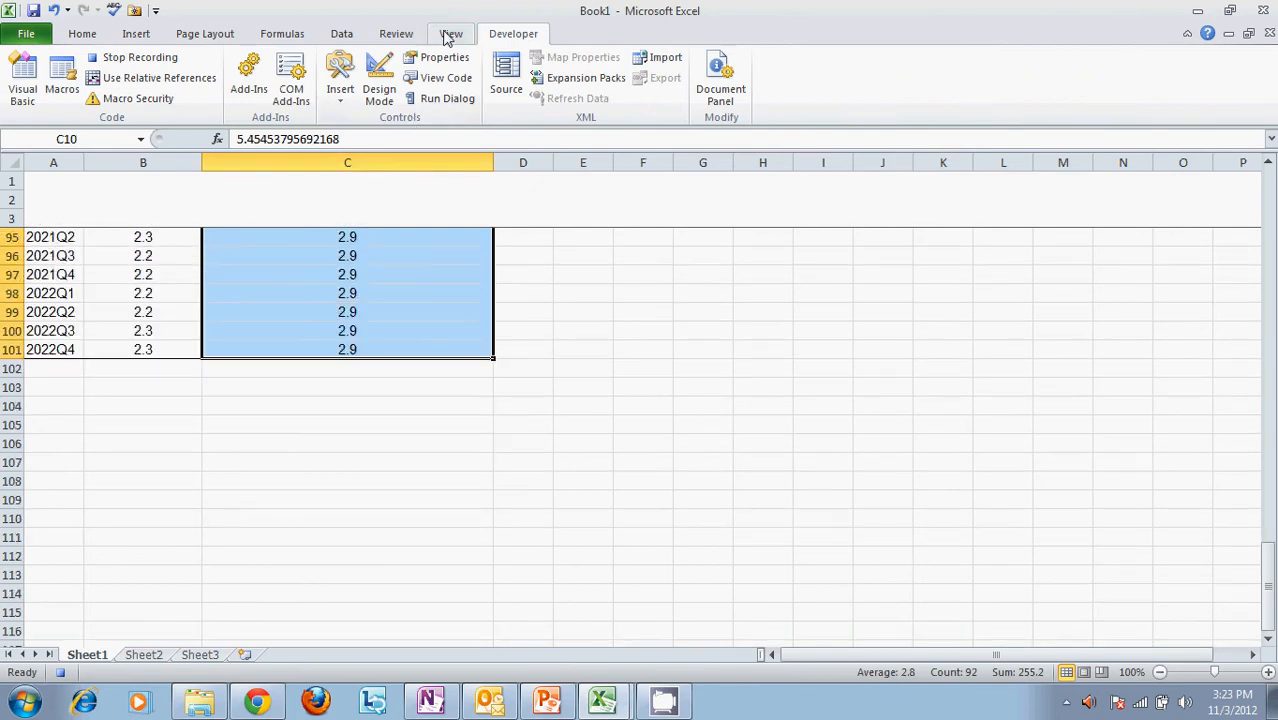
pyautogui.click(210, 33)
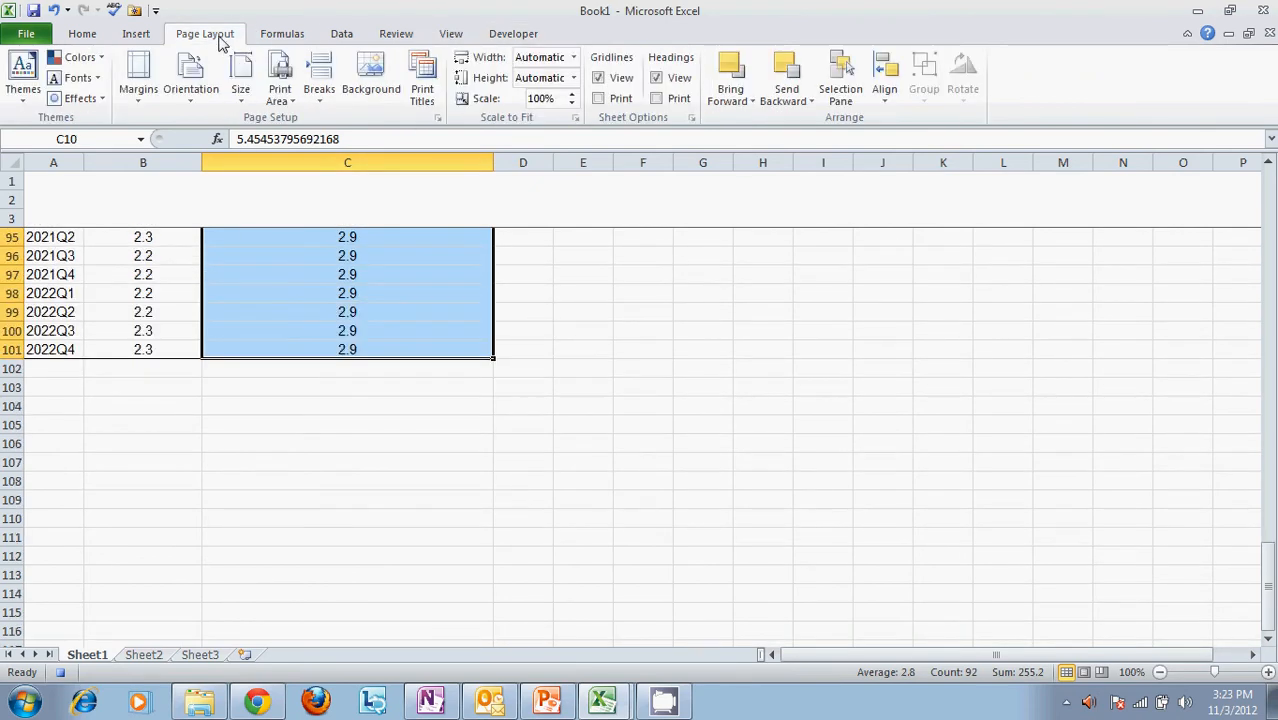
pyautogui.click(140, 34)
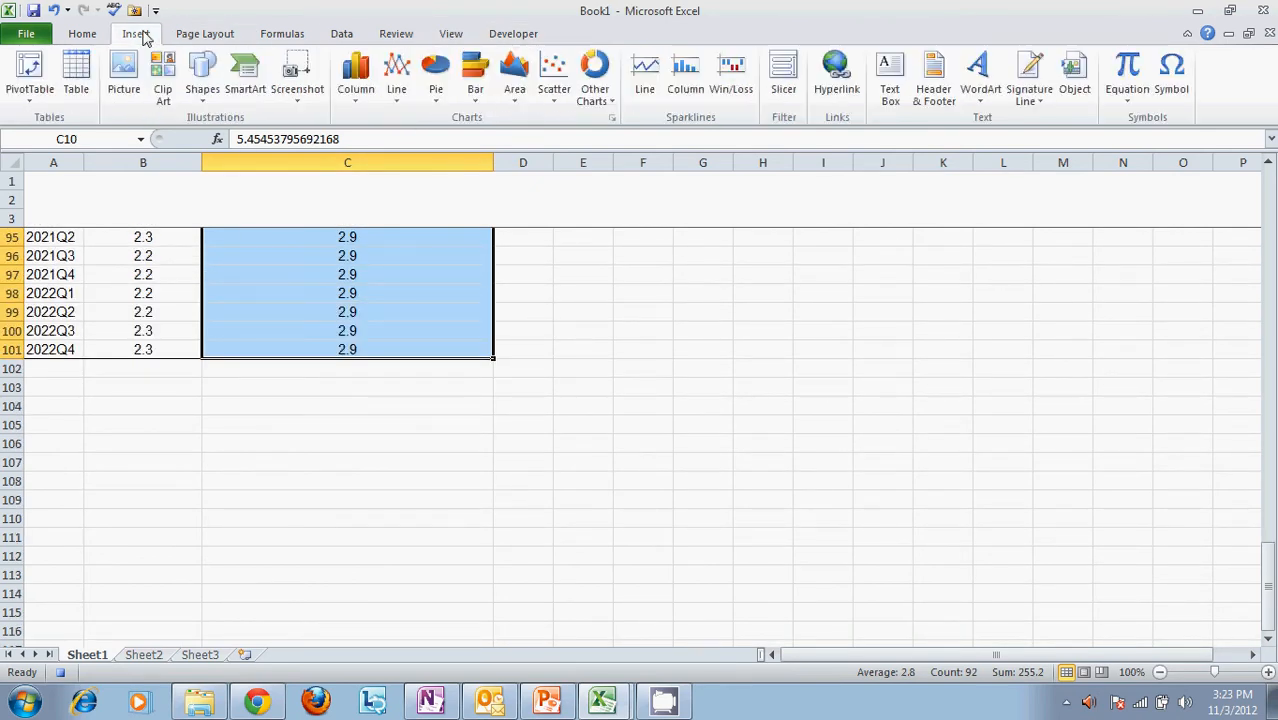
pyautogui.click(82, 34)
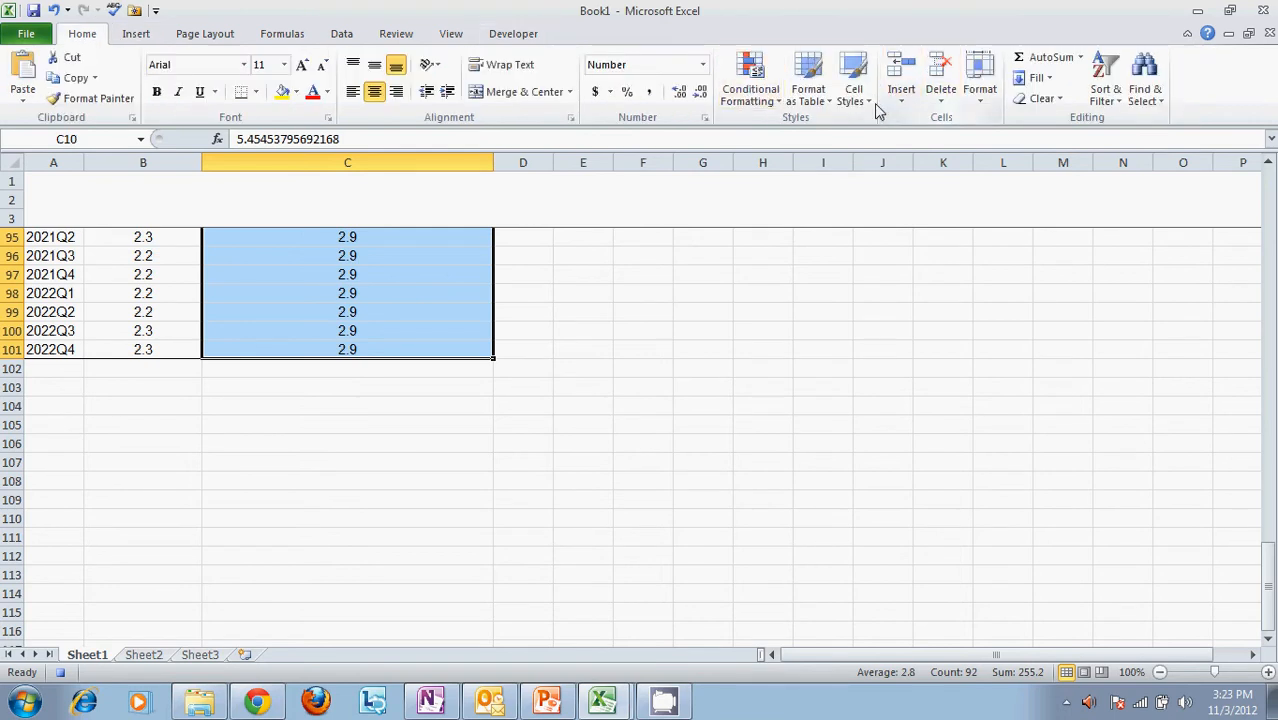
pyautogui.click(750, 90)
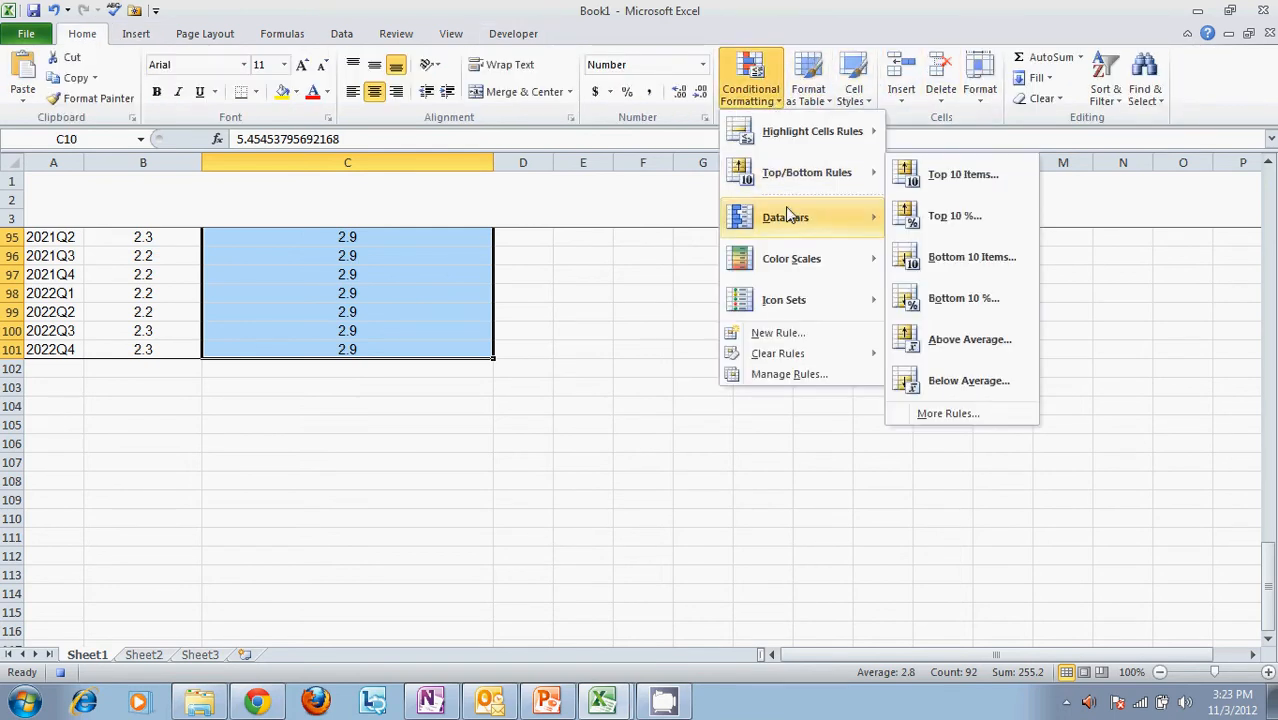
pyautogui.moveTo(800, 259)
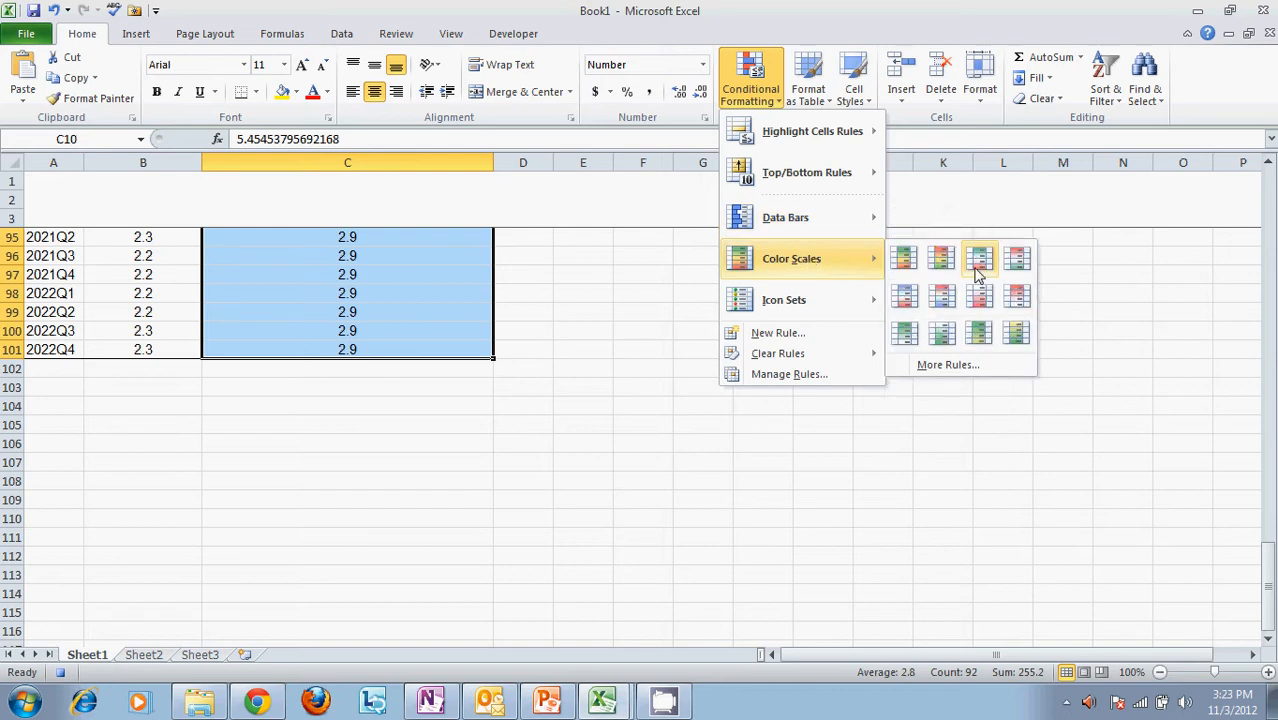
pyautogui.click(943, 262)
pyautogui.click(866, 362)
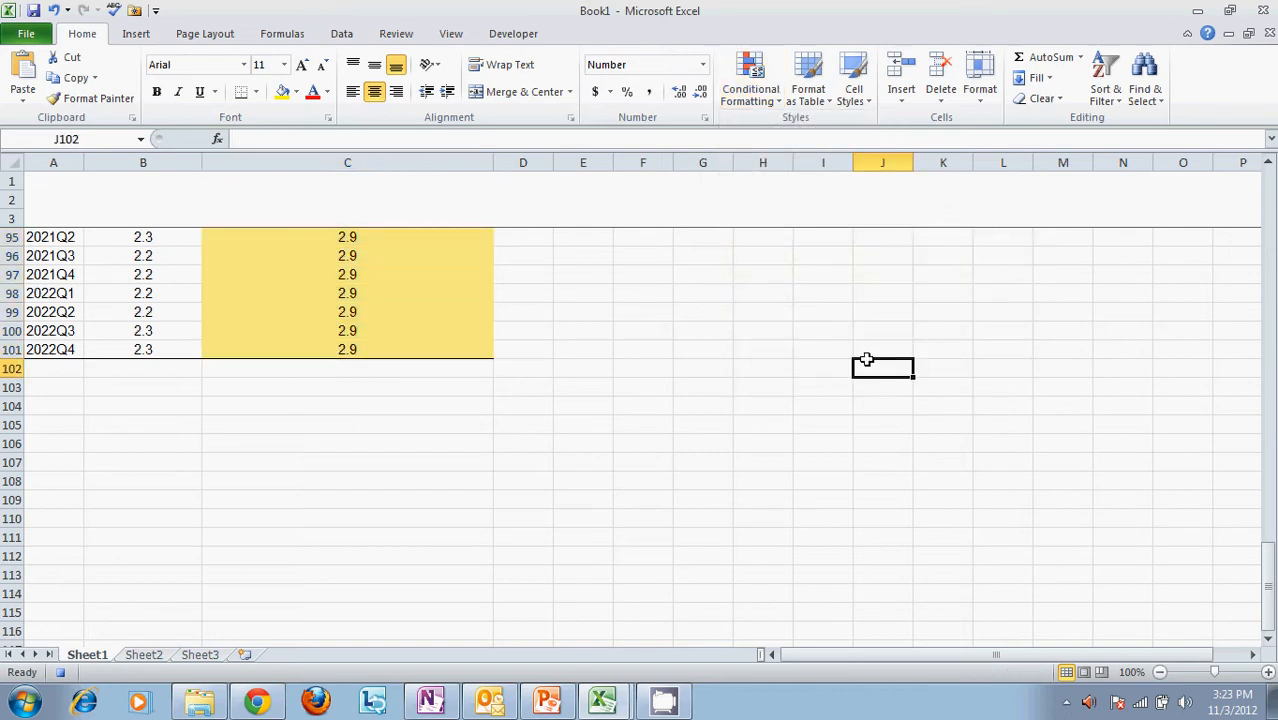
# Check the color scale along the Leading Trading Partners column and stop recording the macro
pyautogui.scroll(20, 866, 359)
pyautogui.scroll(6, 866, 359)
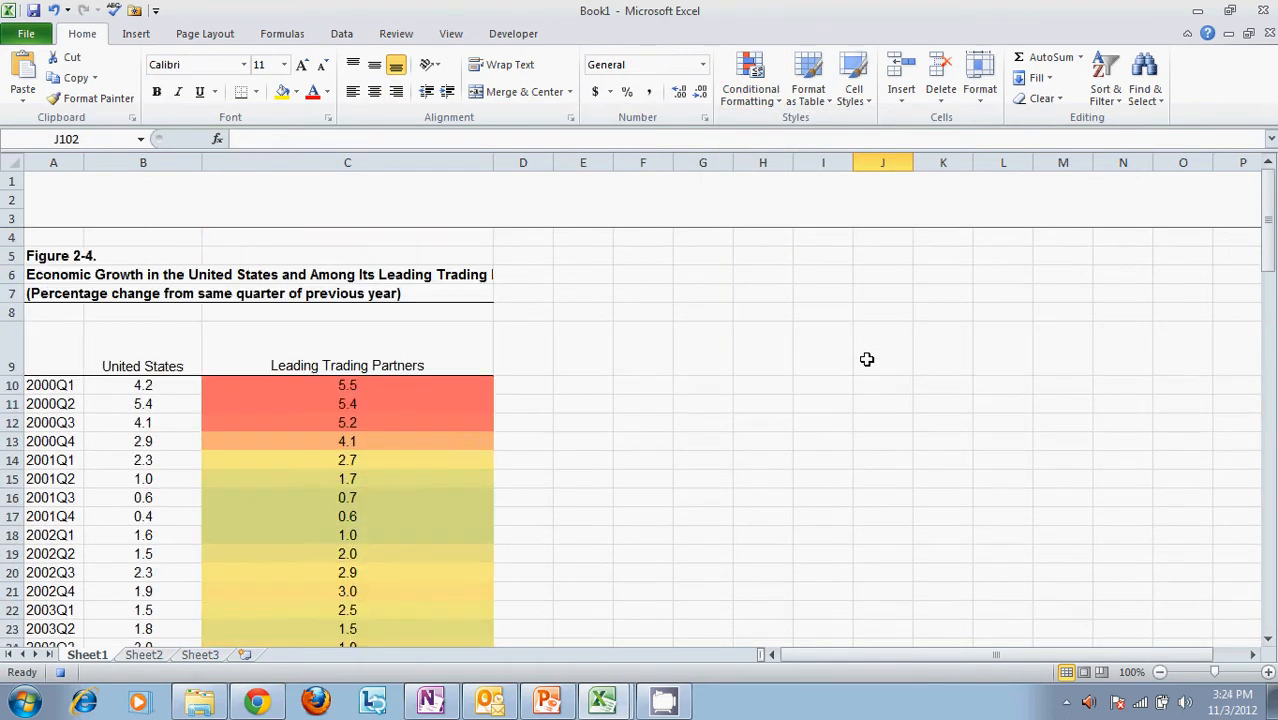
pyautogui.scroll(-2, 866, 359)
pyautogui.scroll(2, 866, 359)
pyautogui.scroll(-1, 866, 359)
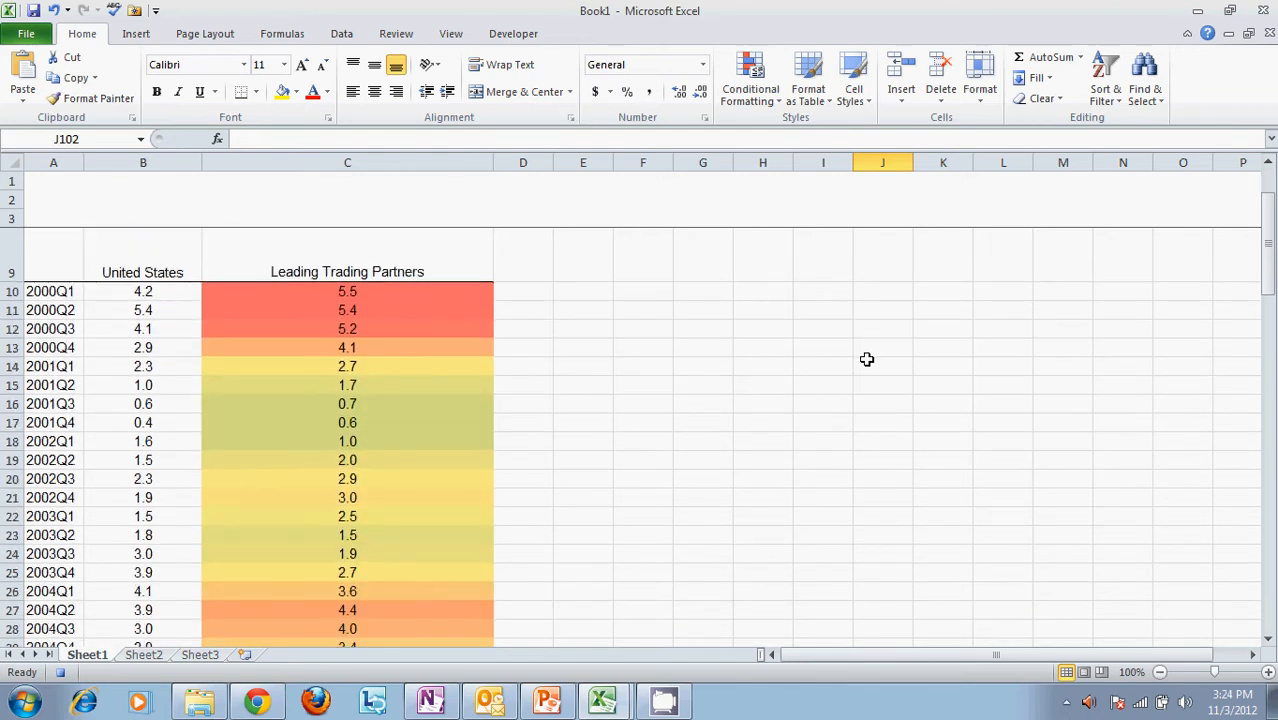
pyautogui.click(707, 362)
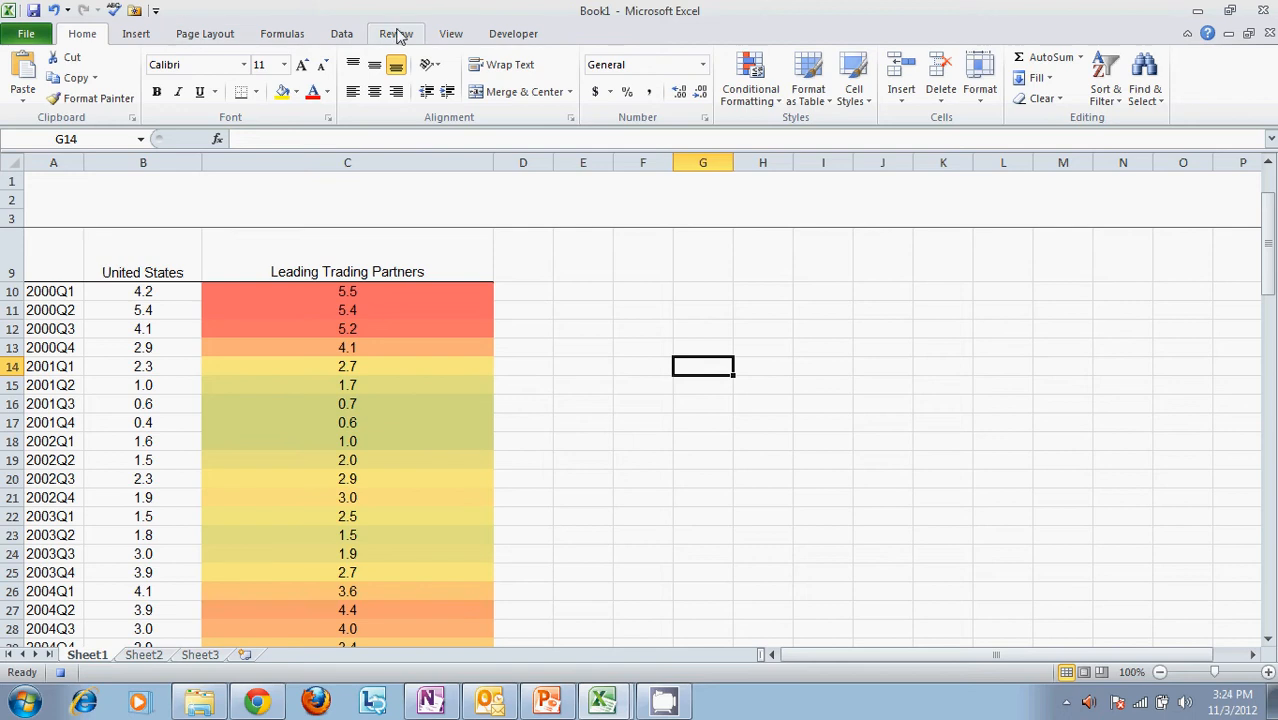
pyautogui.click(510, 36)
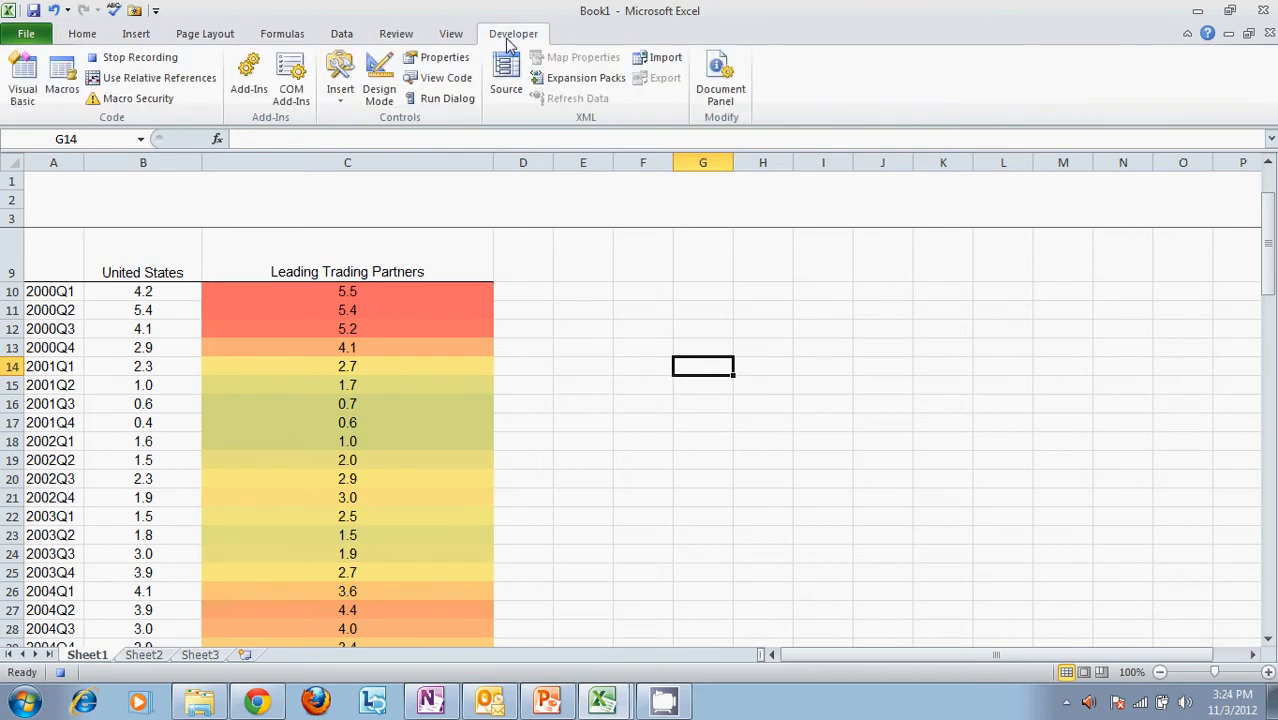
pyautogui.click(155, 57)
# Start recording a second macro named Macro2, stored in This Workbook
pyautogui.scroll(2, 572, 320)
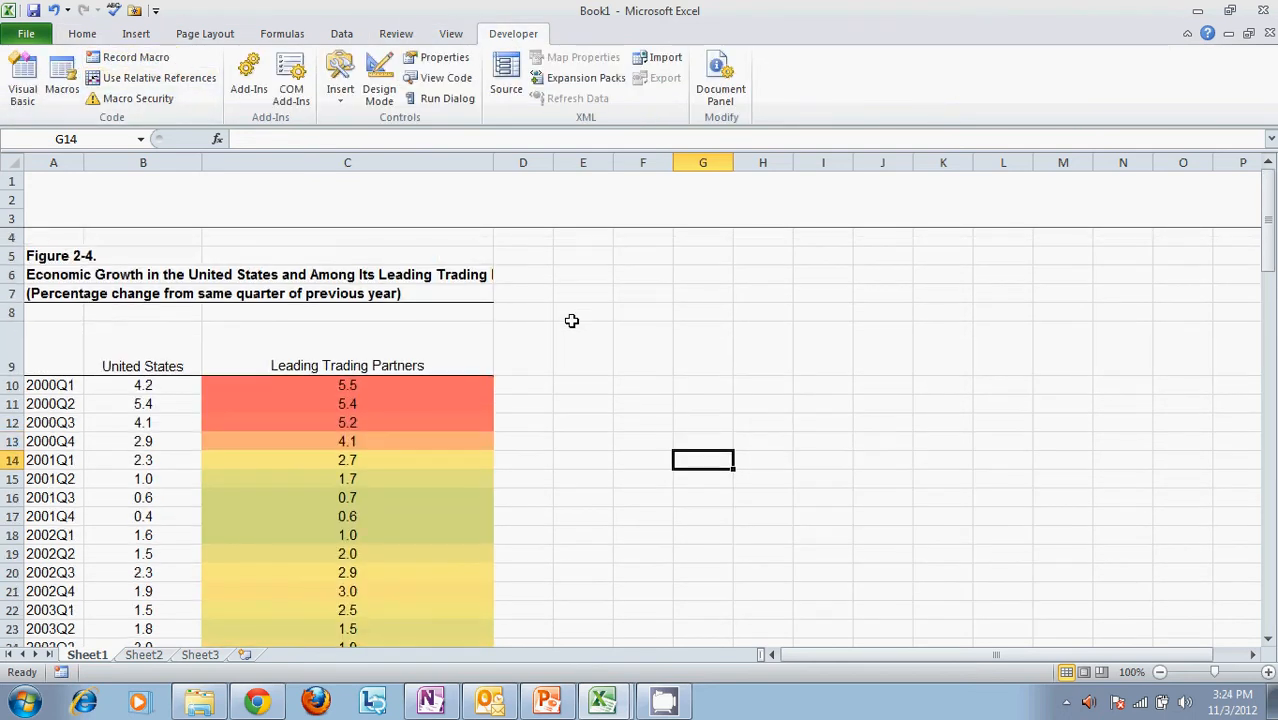
pyautogui.click(143, 60)
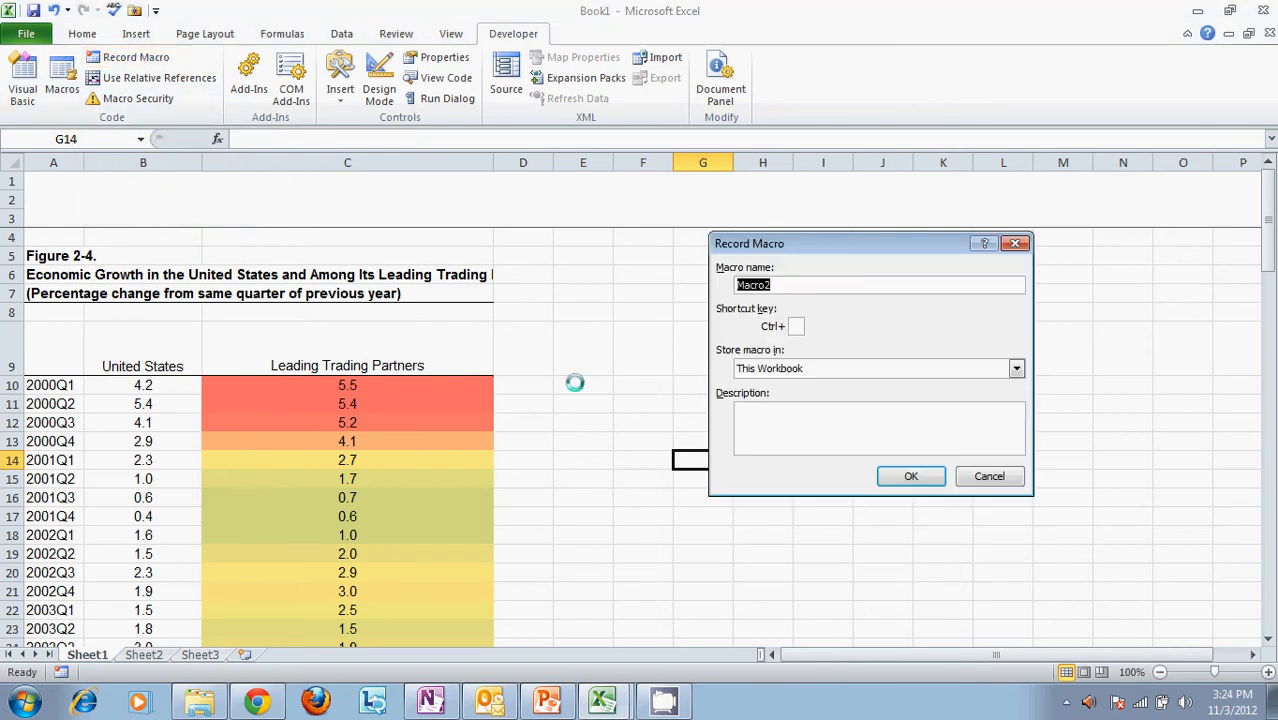
pyautogui.click(914, 476)
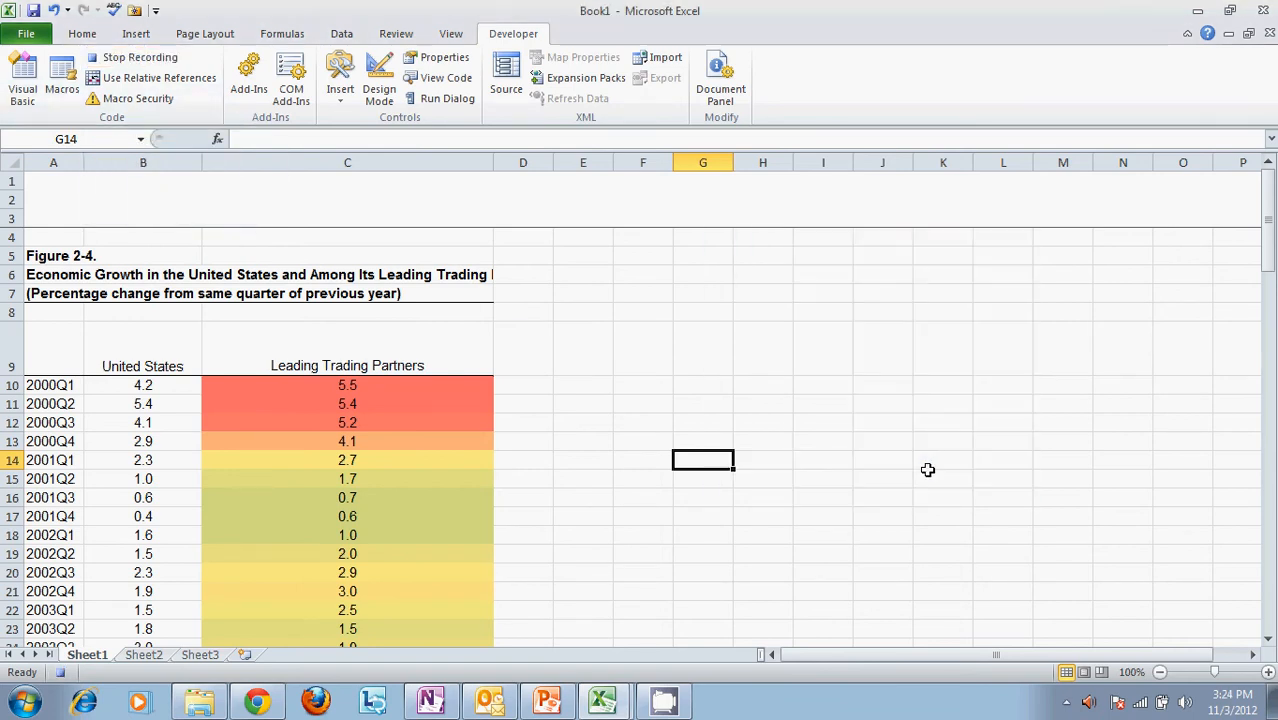
# Delete the Graded Color Scale conditional formatting rule from the Leading Trading Partners values in C10:C101
pyautogui.click(470, 389)
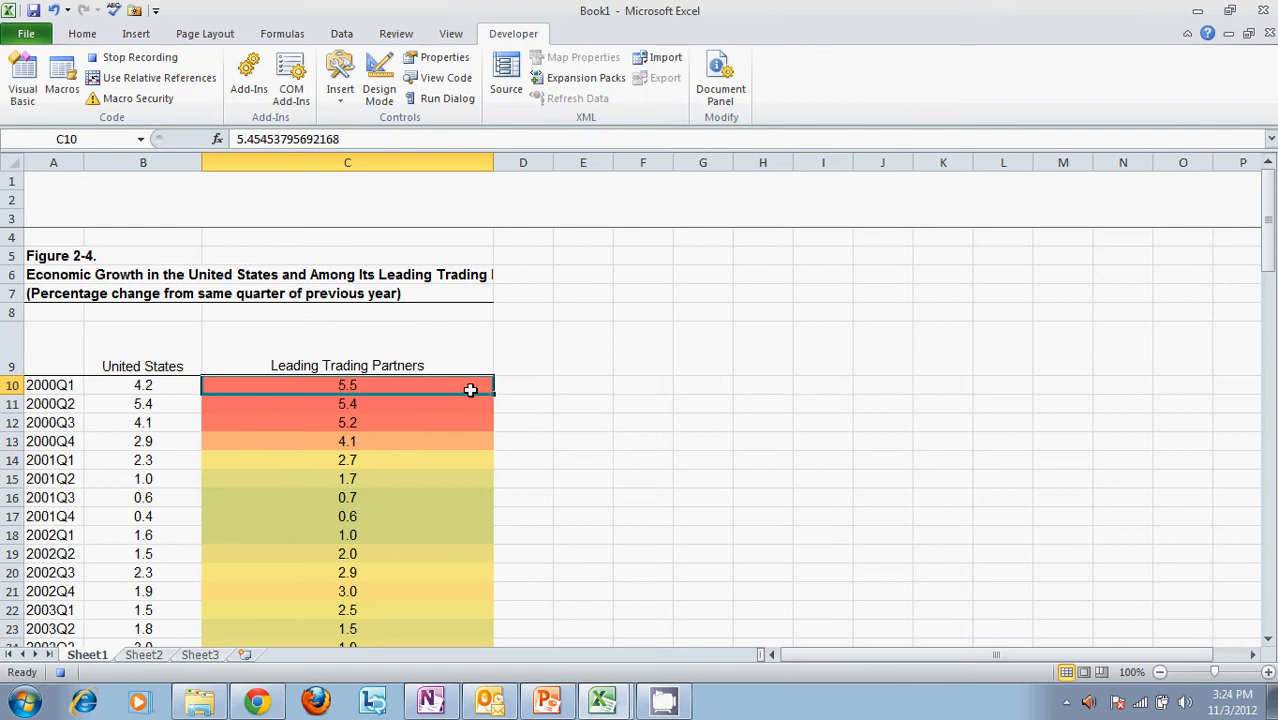
pyautogui.hotkey('ctrl', 'shift', 'Down')
pyautogui.hotkey('ctrl', 'shift', 'Down')
pyautogui.hotkey('ctrl', 'shift', 'Up')
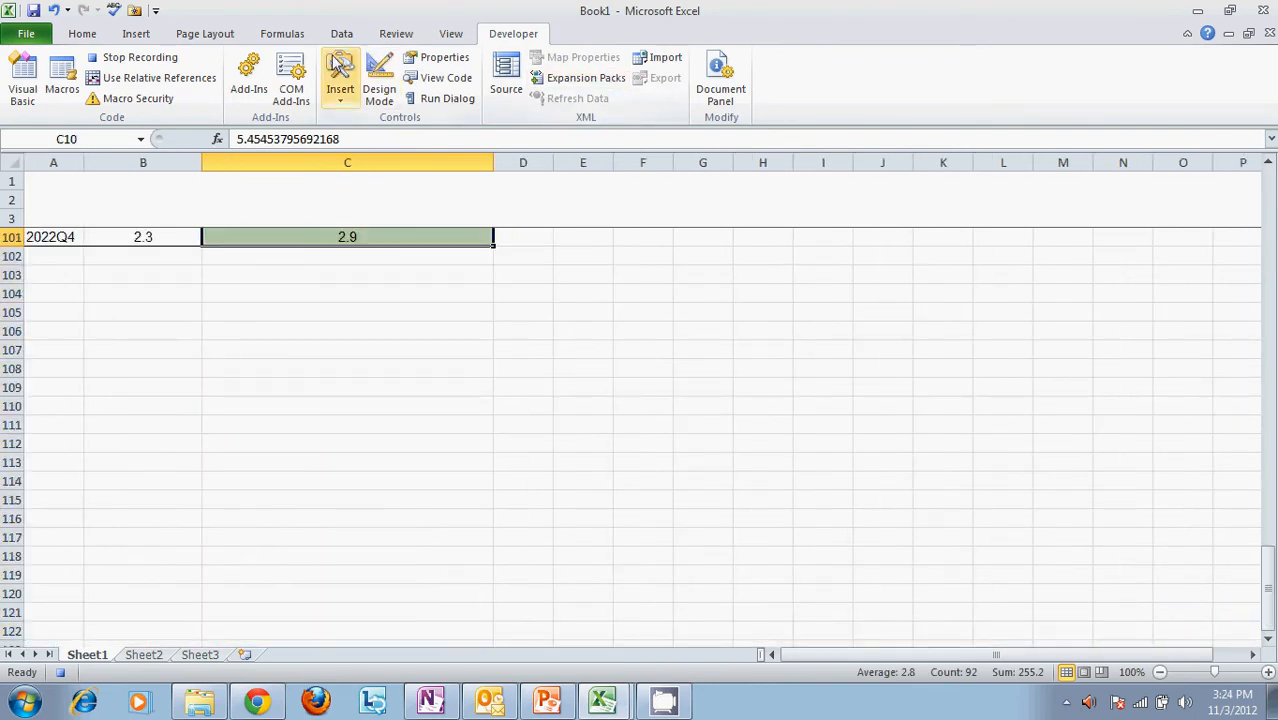
pyautogui.click(132, 34)
pyautogui.click(88, 34)
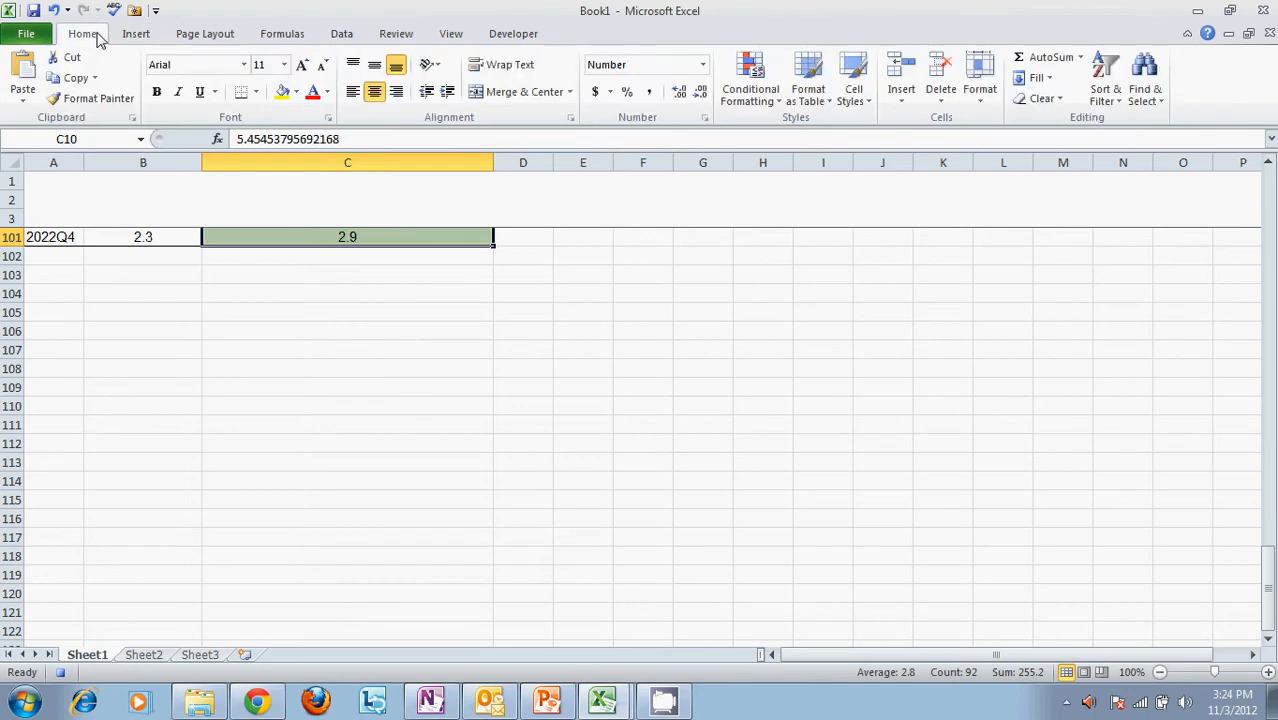
pyautogui.click(742, 89)
pyautogui.moveTo(818, 223)
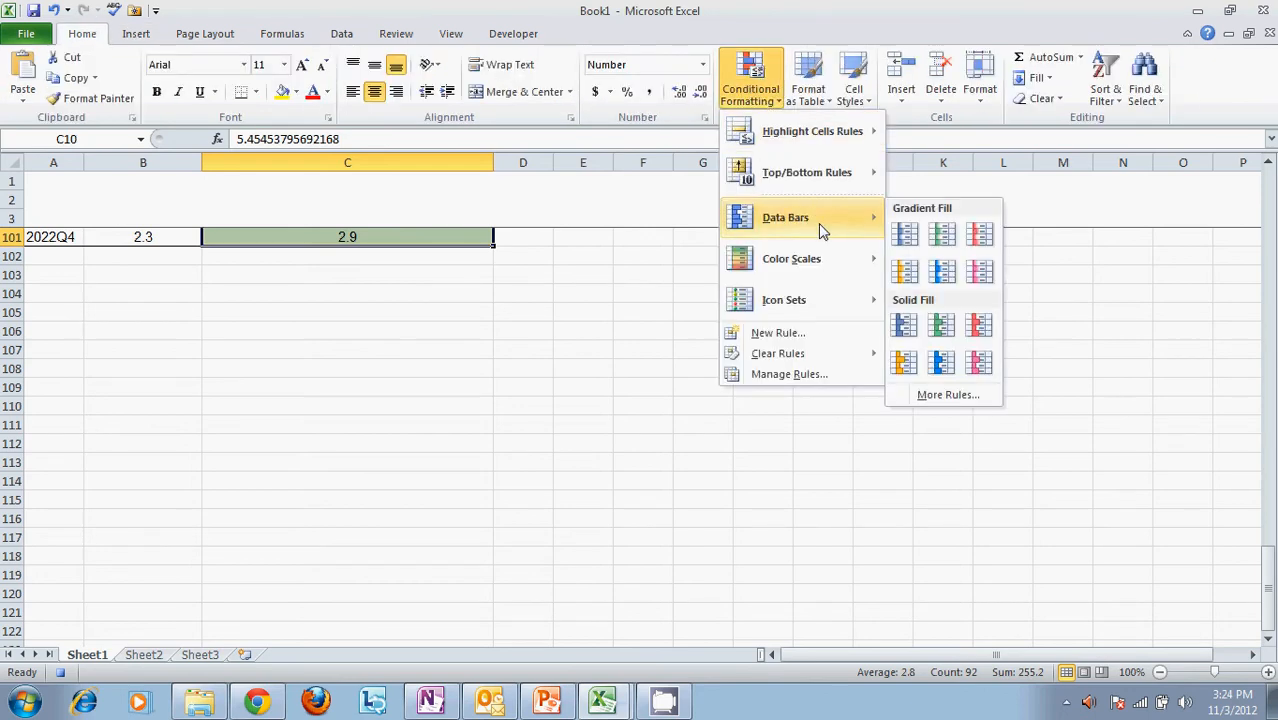
pyautogui.click(818, 374)
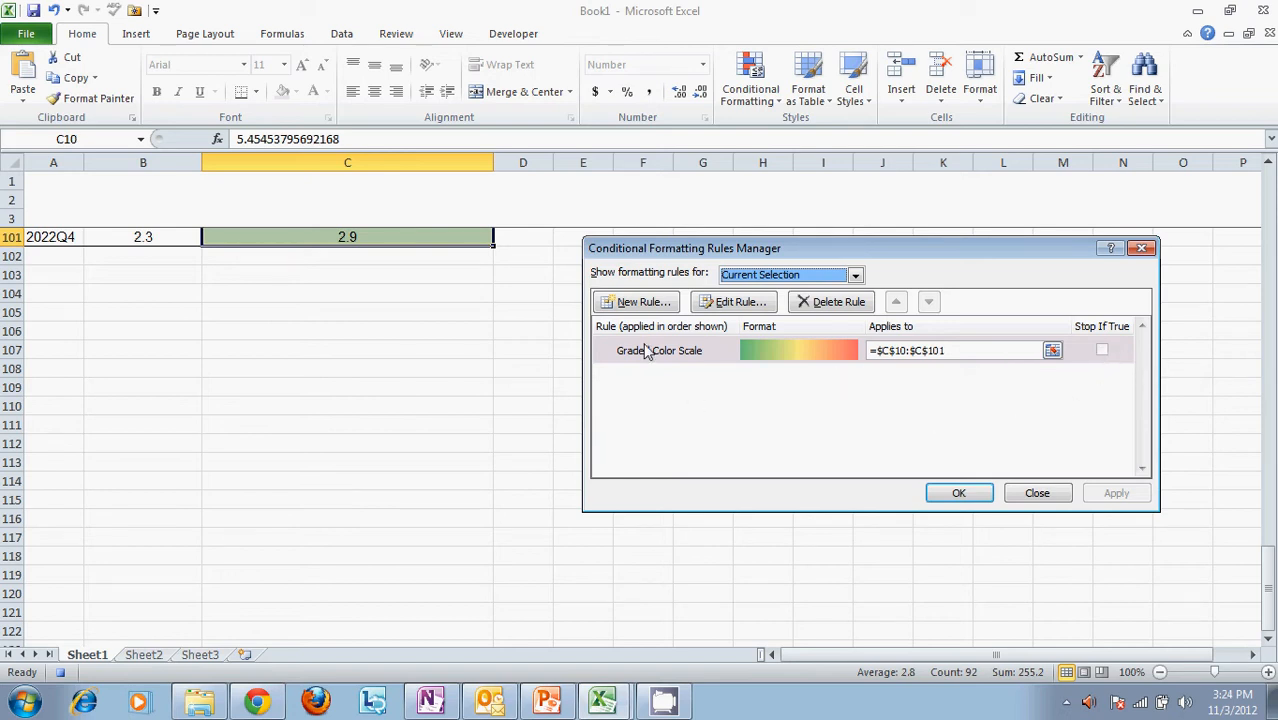
pyautogui.click(834, 302)
pyautogui.click(960, 494)
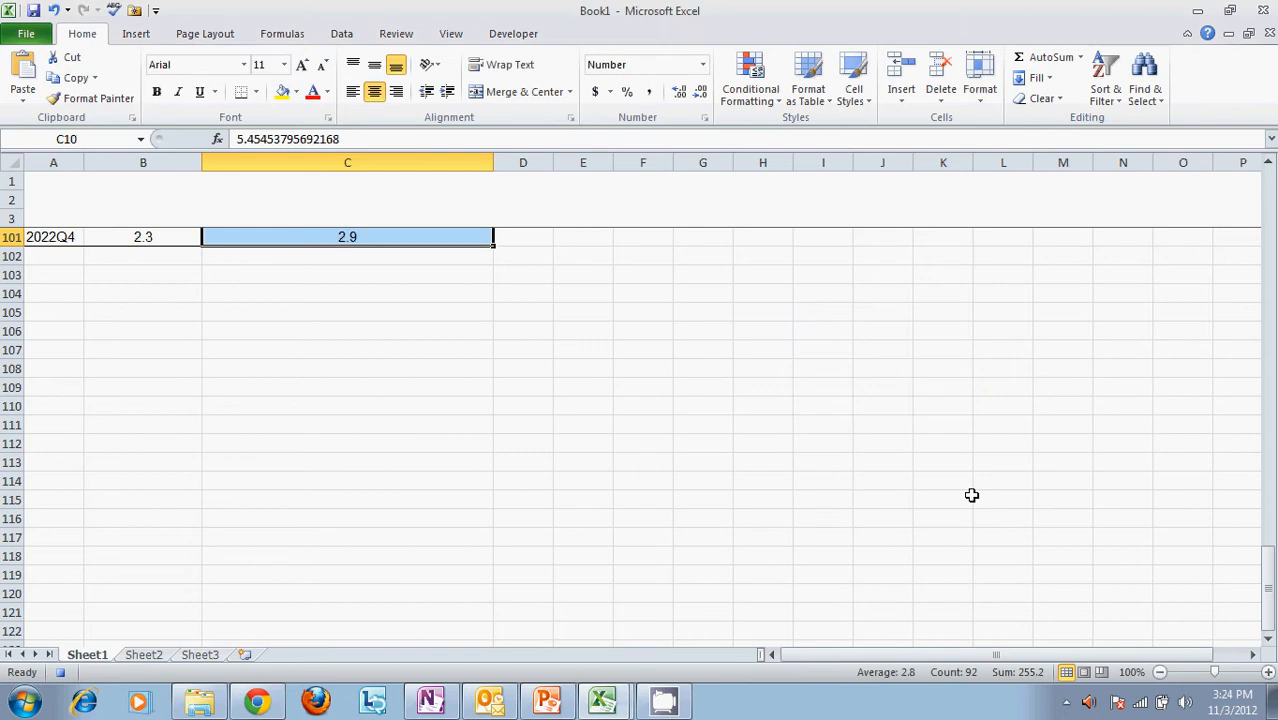
# Select cell E15 beside the data and stop recording the macro
pyautogui.scroll(20, 613, 484)
pyautogui.click(613, 485)
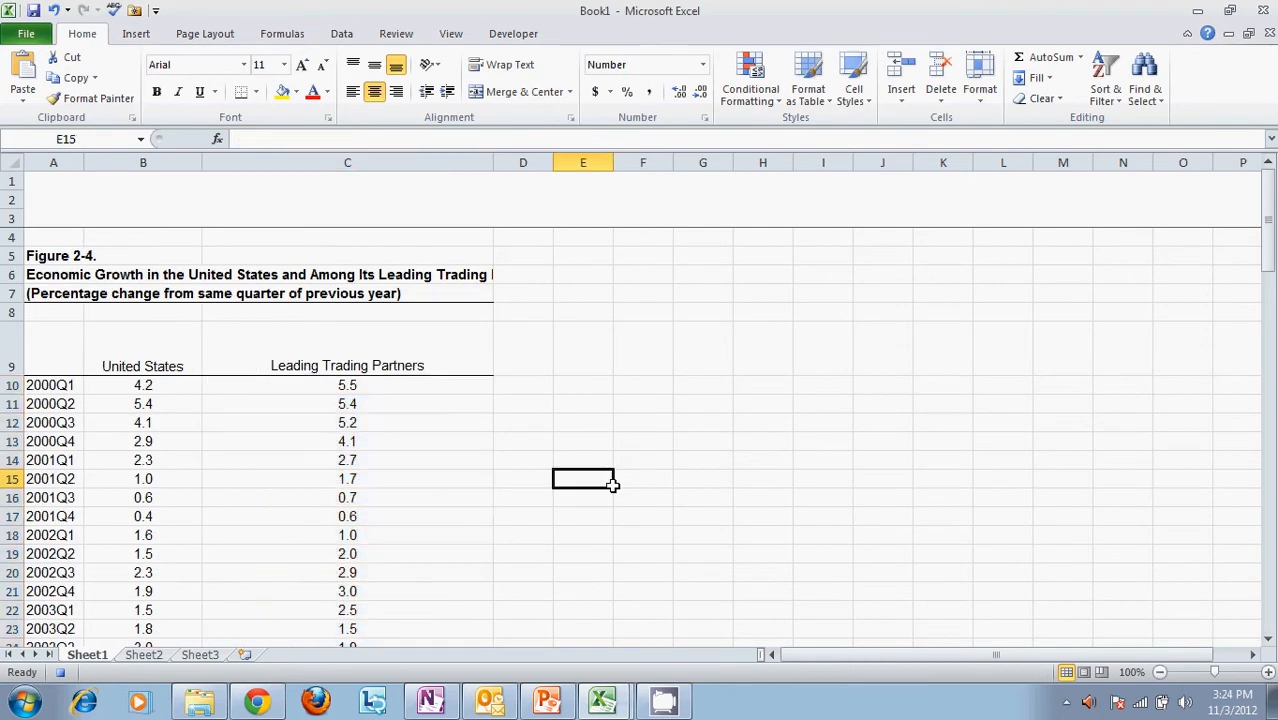
pyautogui.click(495, 37)
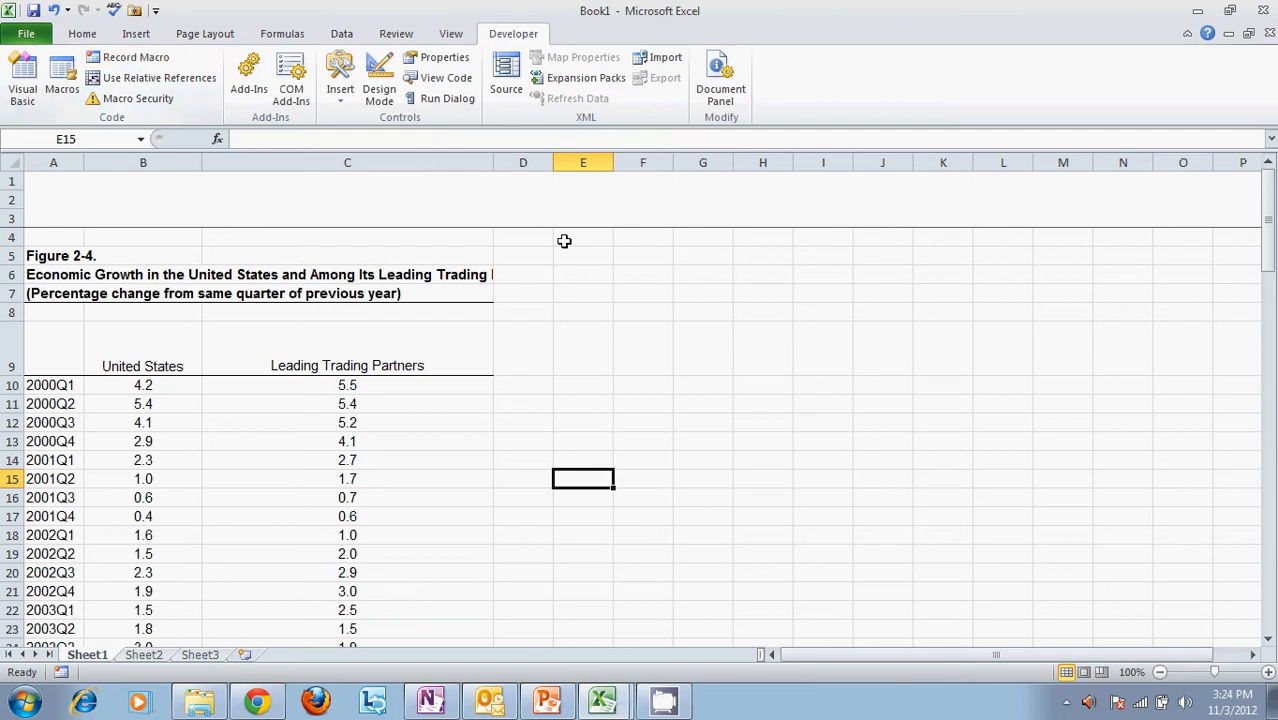
# Run Macro1 and check the color scale along the Leading Trading Partners column
pyautogui.click(70, 87)
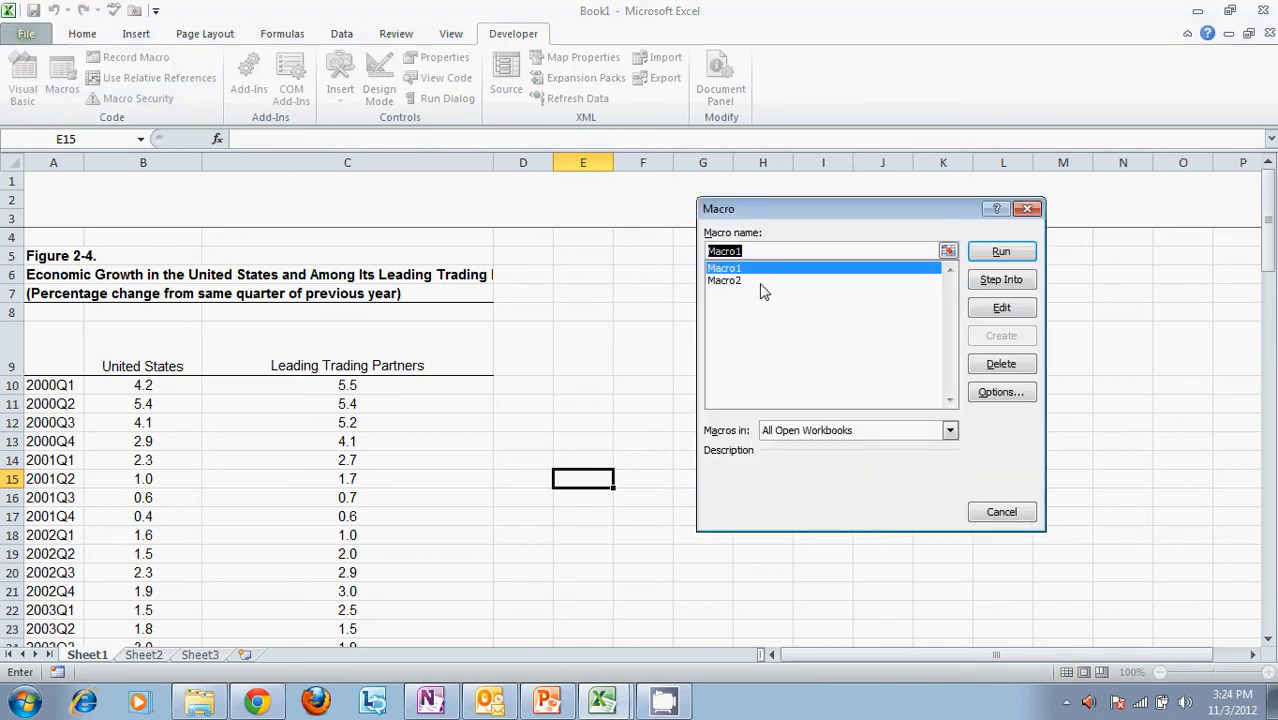
pyautogui.click(1001, 252)
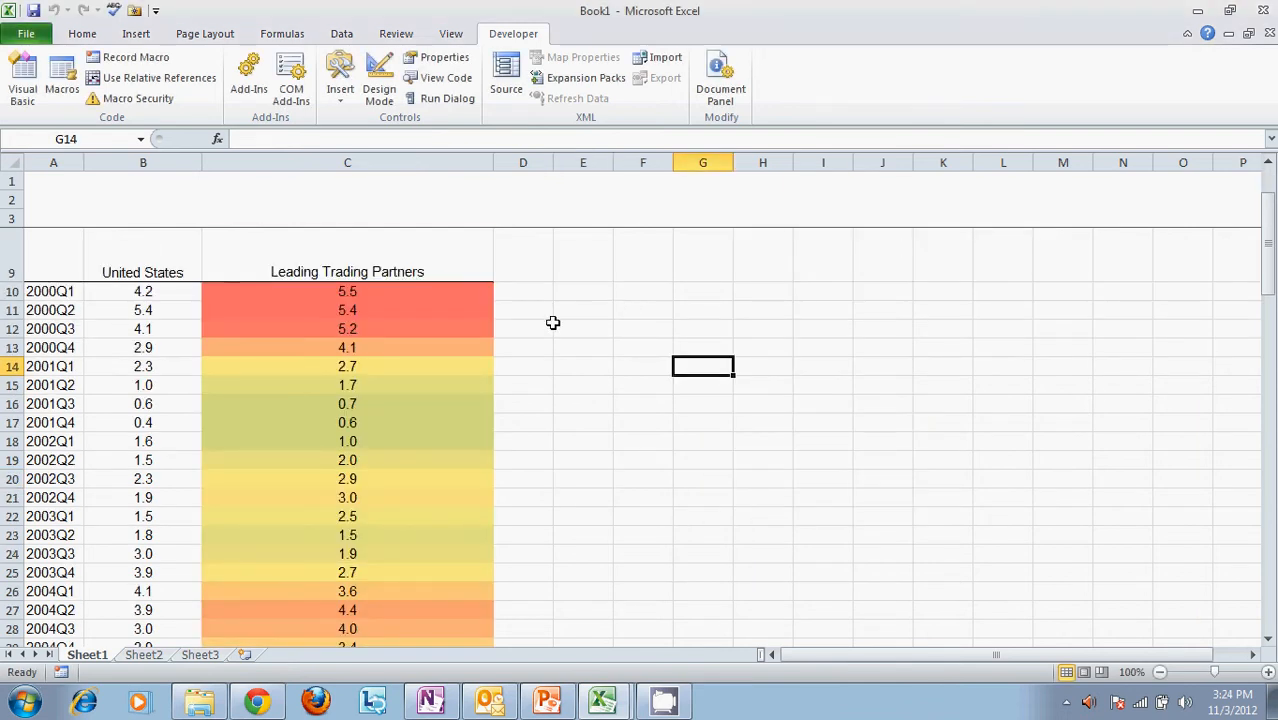
pyautogui.scroll(-7, 550, 322)
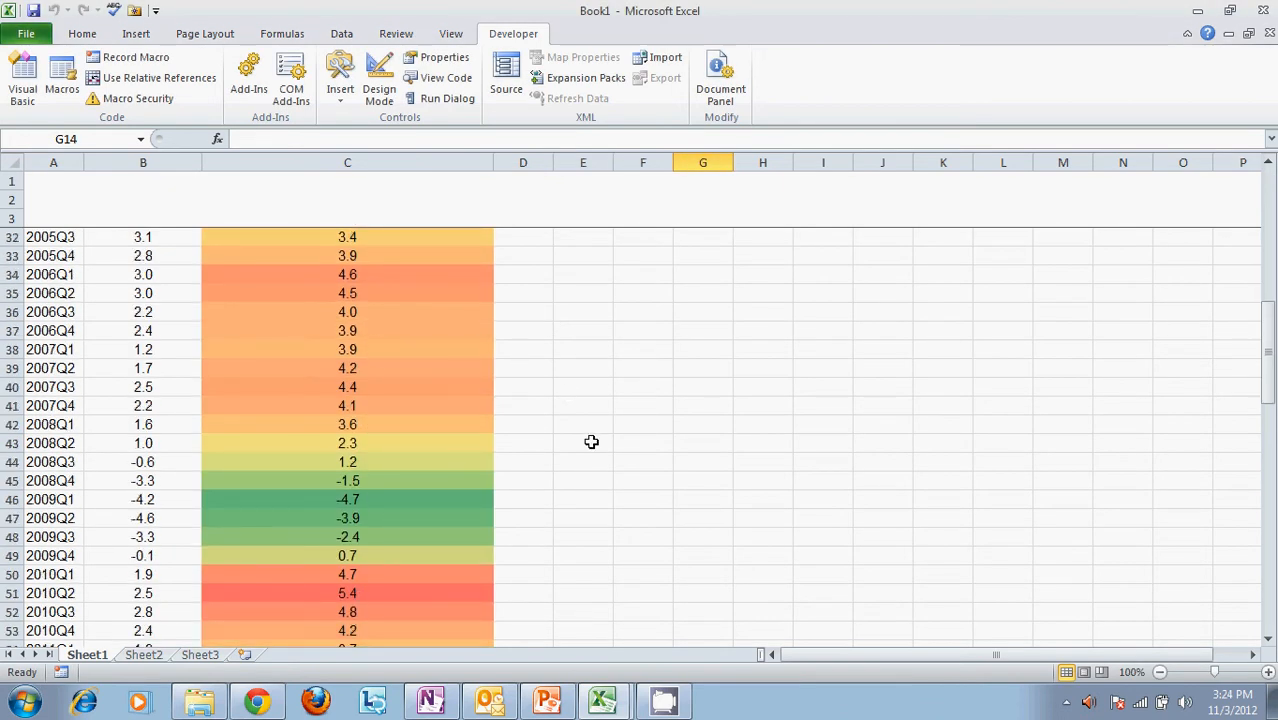
pyautogui.scroll(-20, 591, 442)
pyautogui.scroll(12, 591, 442)
pyautogui.scroll(18, 591, 442)
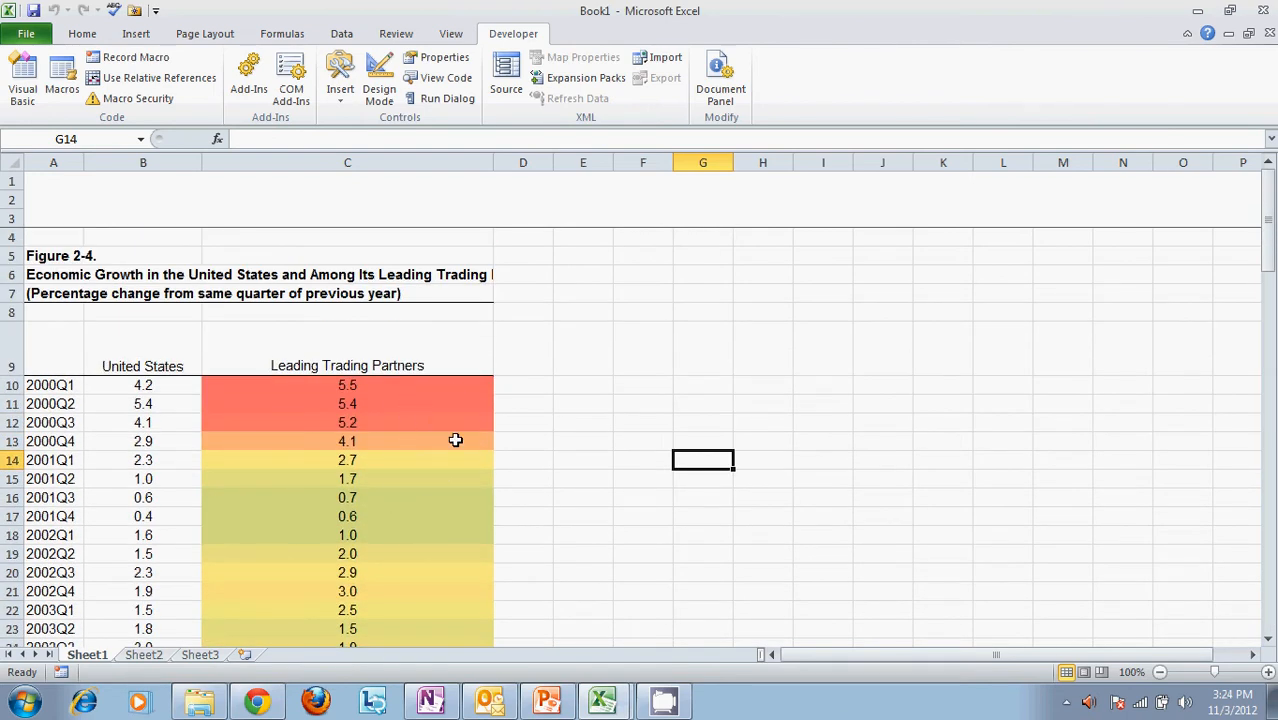
# Run Macro2 to clear the color scale from the Leading Trading Partners column
pyautogui.click(636, 387)
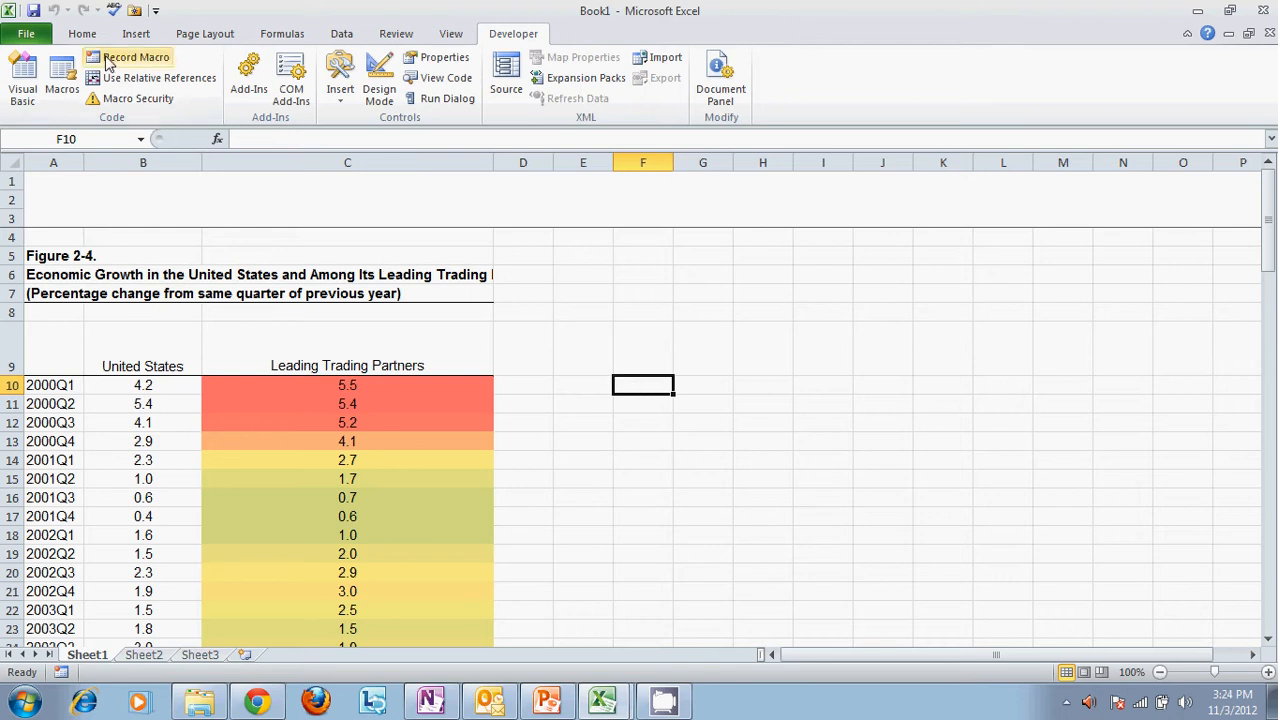
pyautogui.click(62, 80)
pyautogui.click(770, 282)
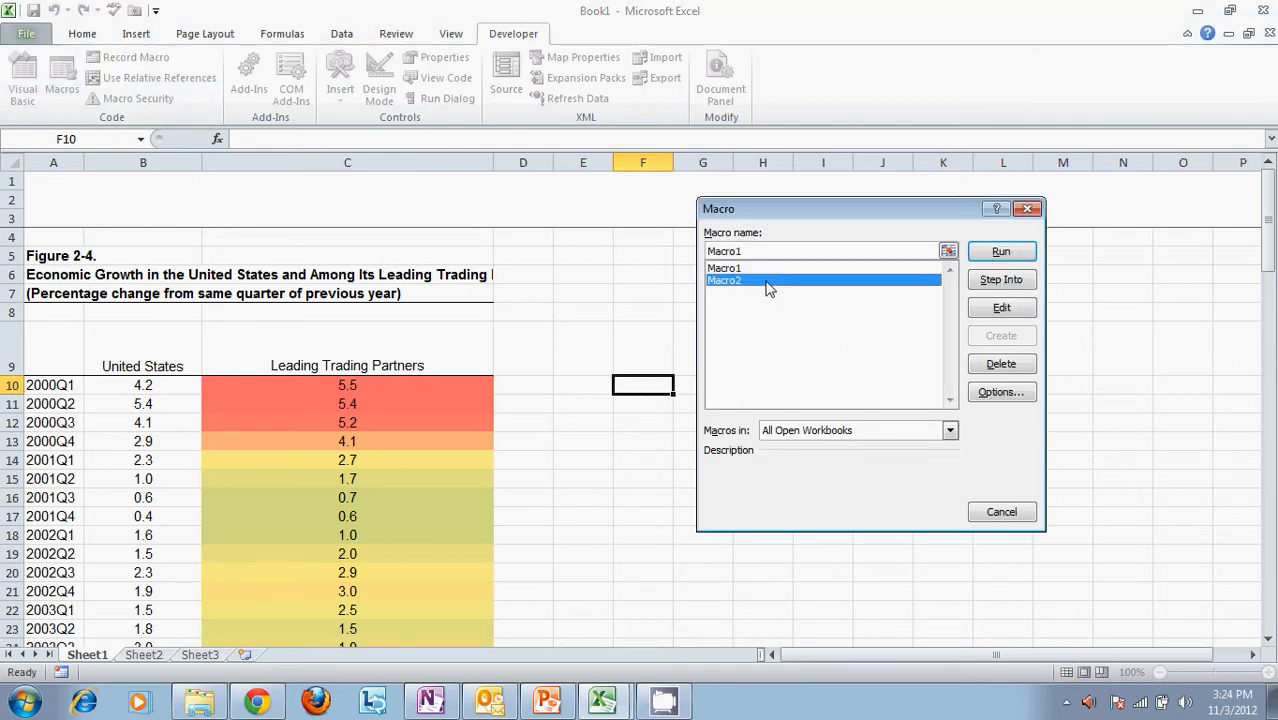
pyautogui.click(1000, 252)
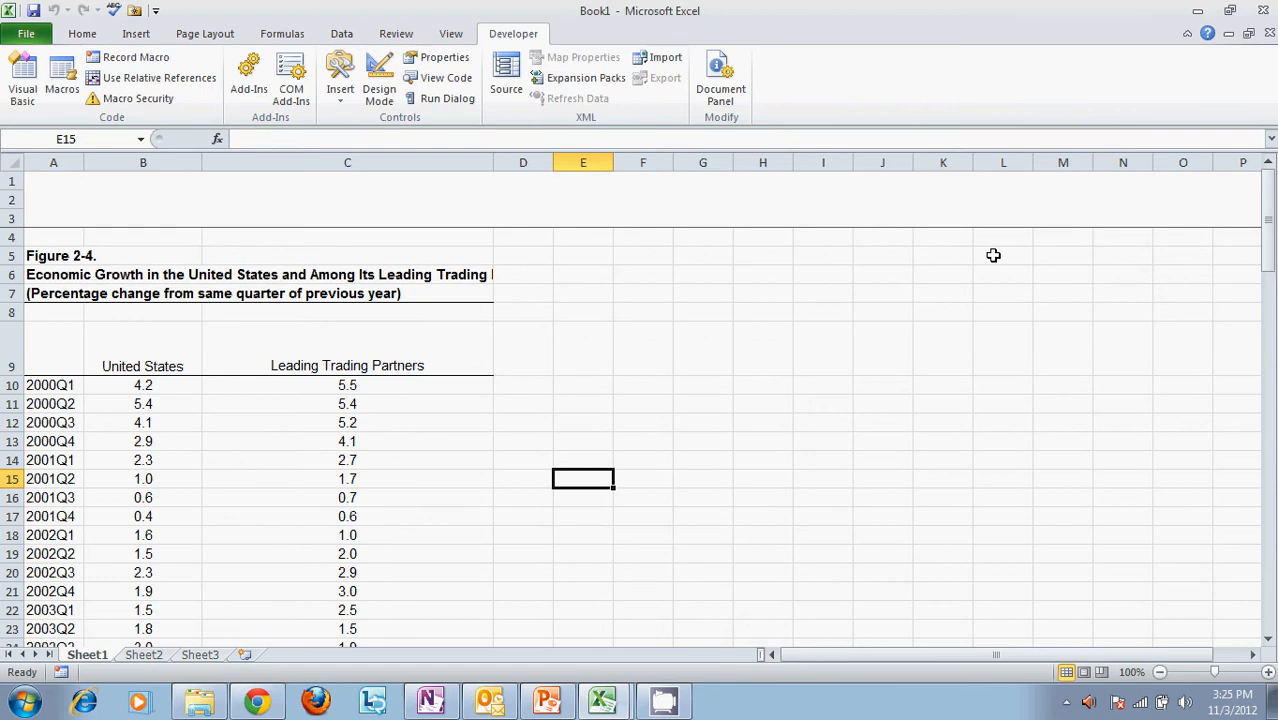
pyautogui.click(725, 406)
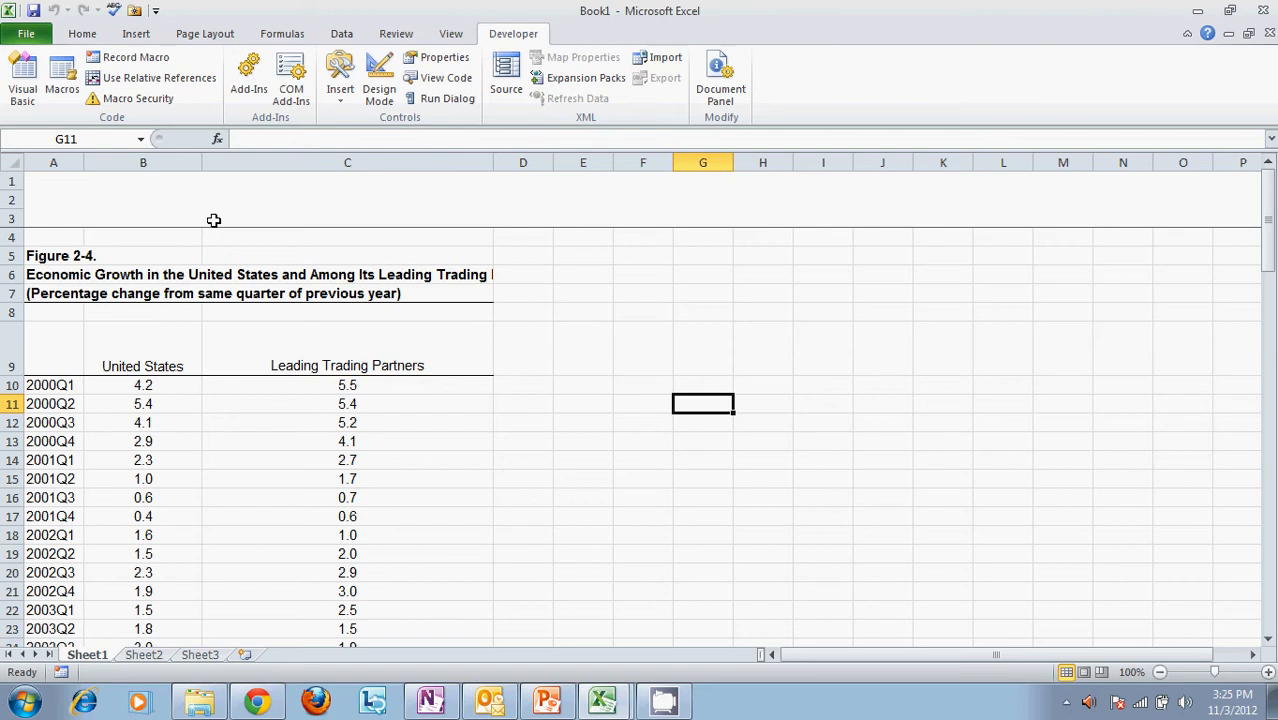
pyautogui.click(234, 201)
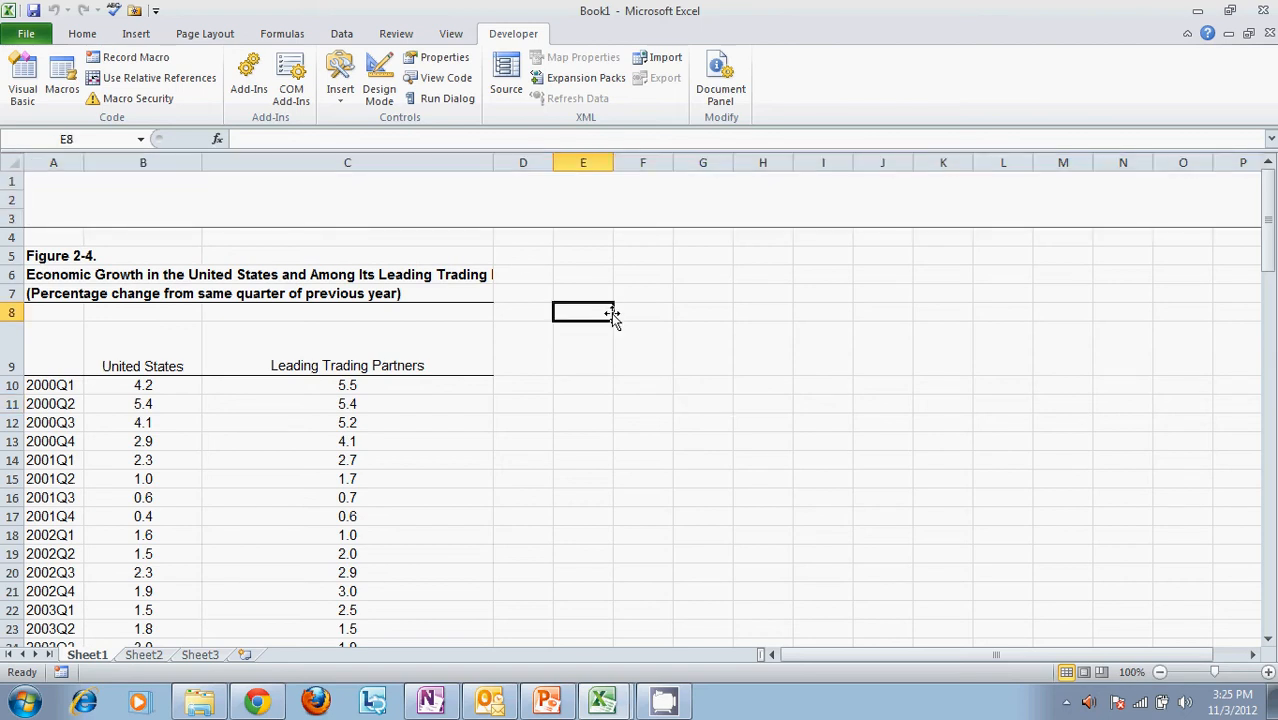
# Draw a rounded rectangle about 1.16" wide and 0.32" high in the empty rows 1 to 3, above the United States column
pyautogui.click(137, 36)
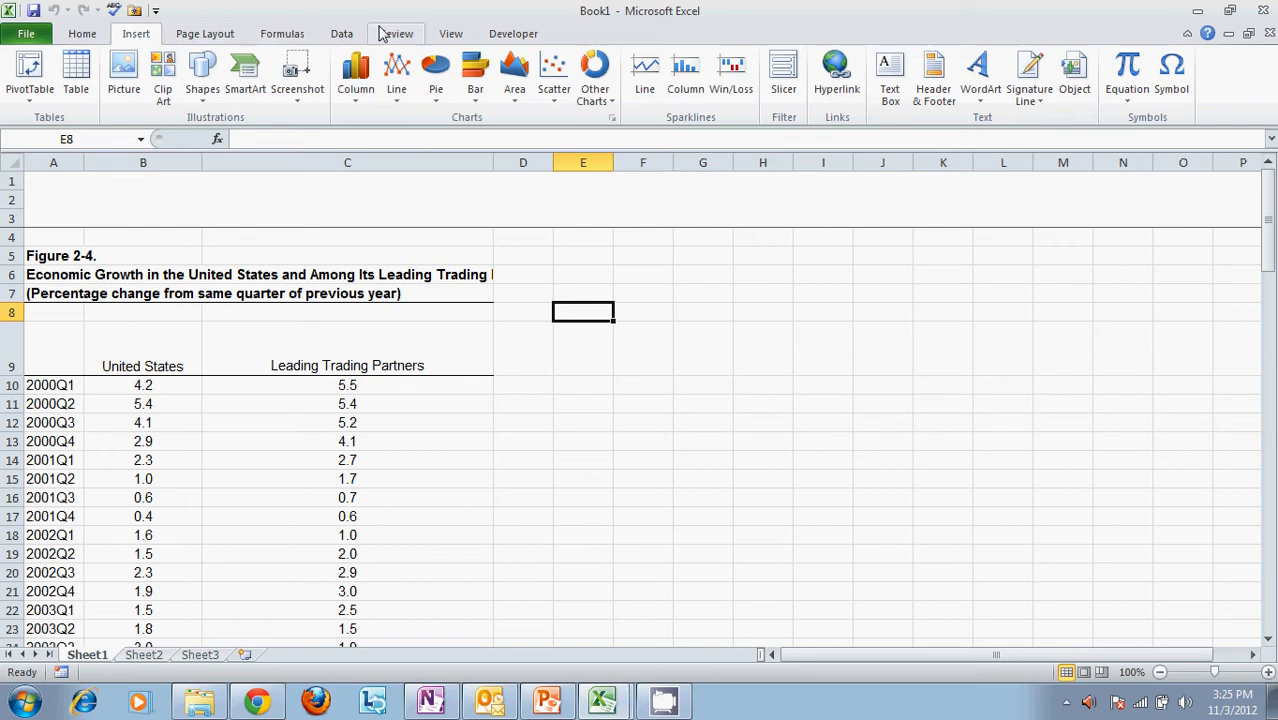
pyautogui.click(221, 34)
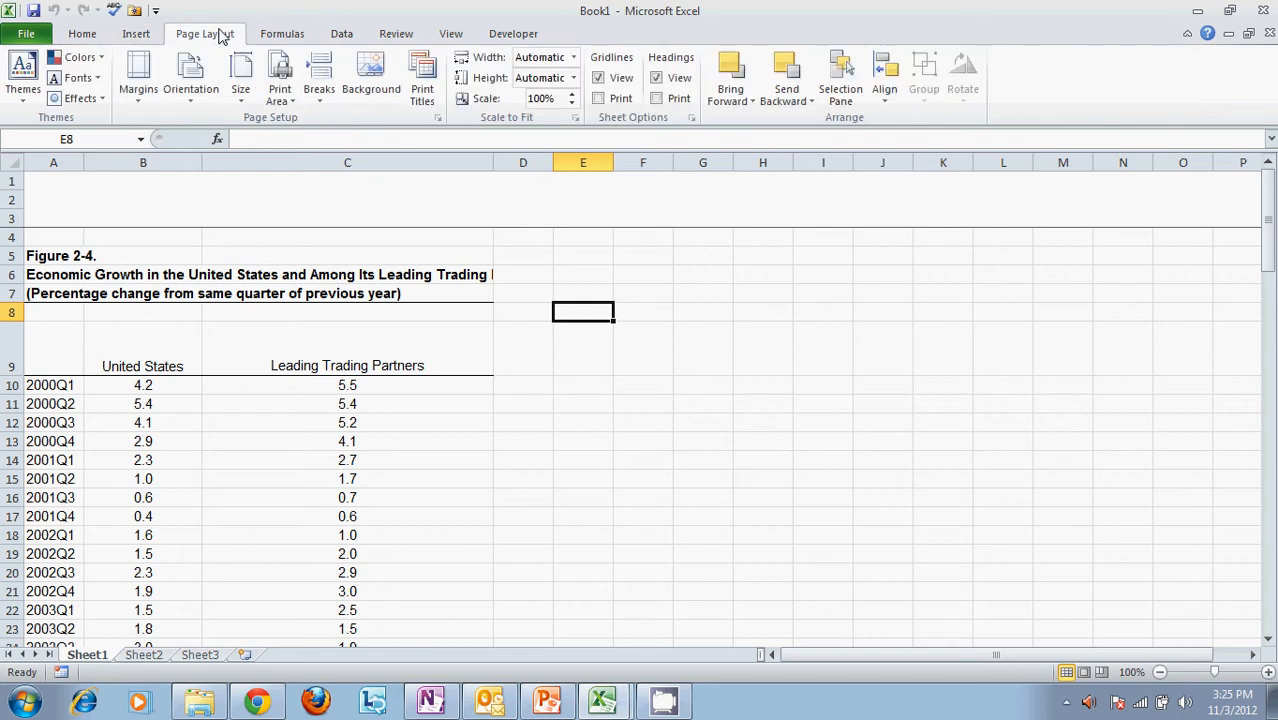
pyautogui.click(280, 34)
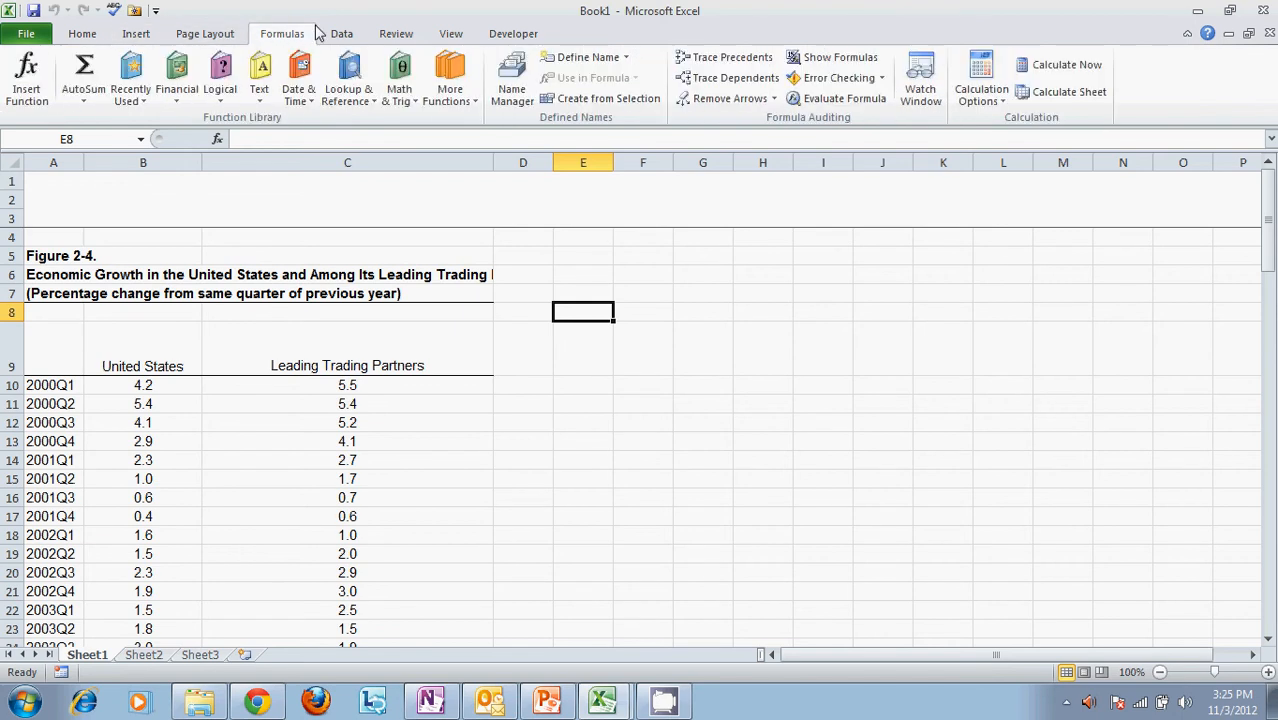
pyautogui.click(138, 36)
pyautogui.click(205, 88)
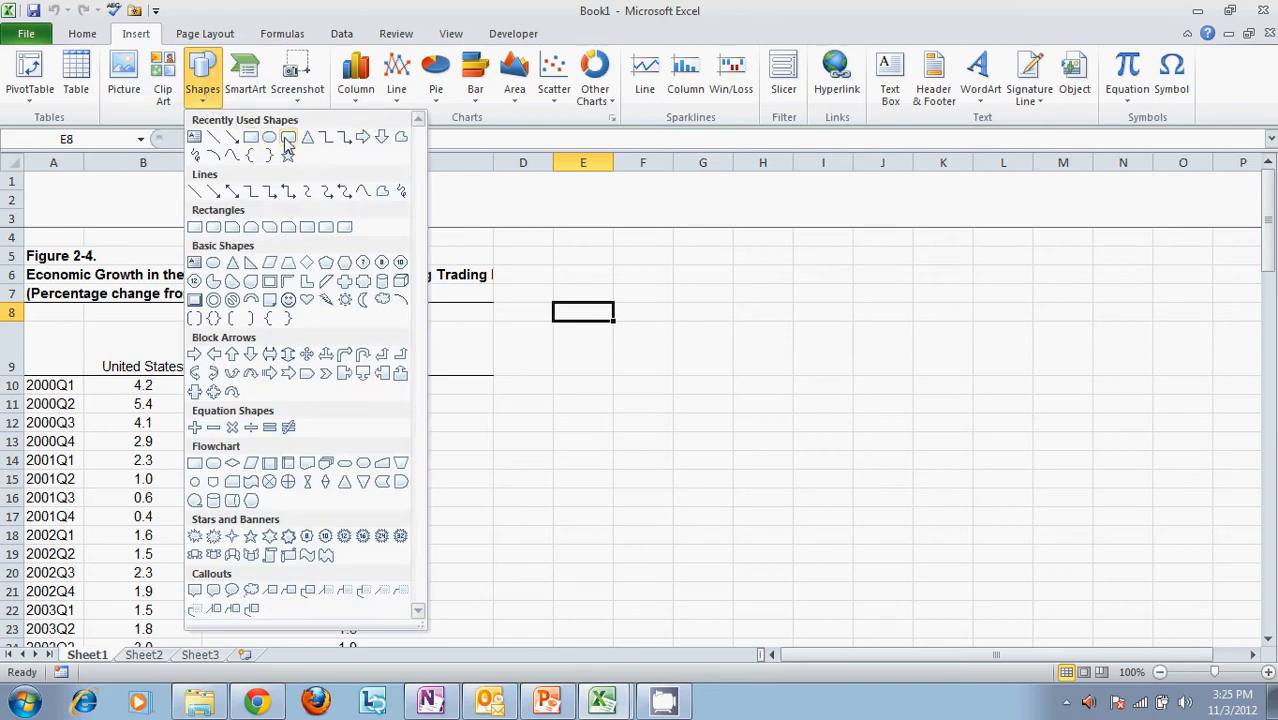
pyautogui.click(287, 140)
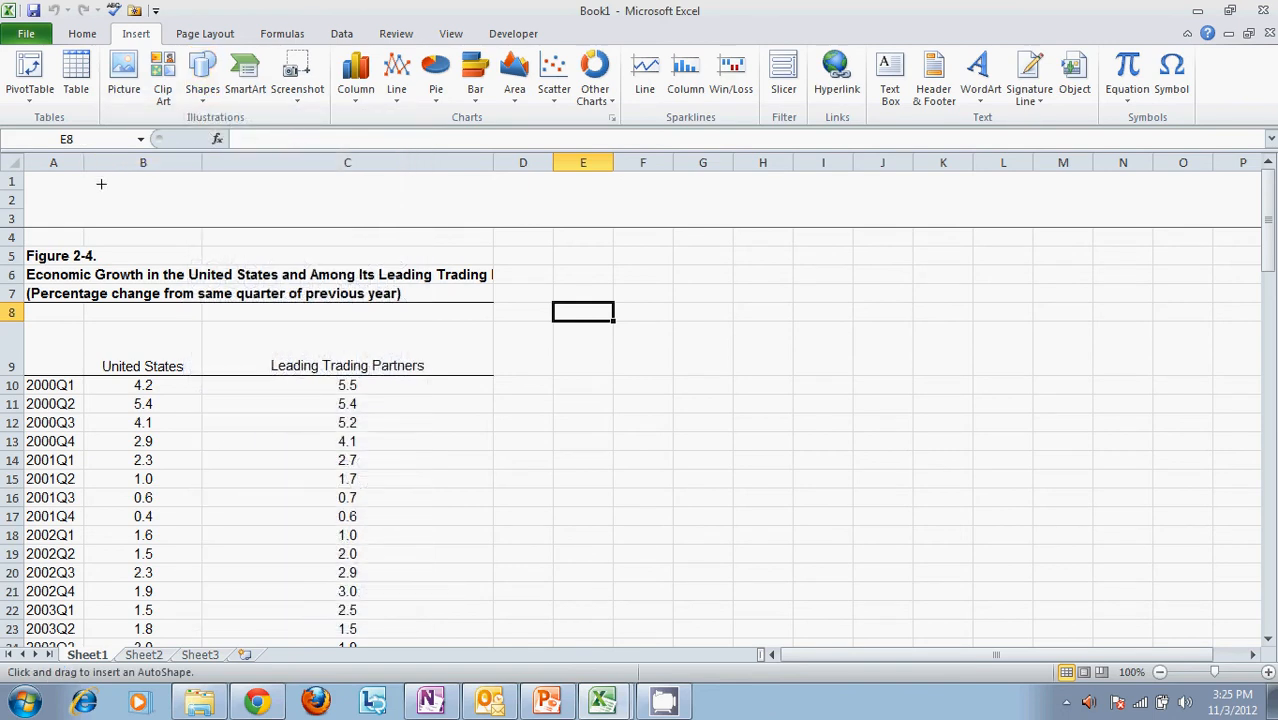
pyautogui.moveTo(101, 187); pyautogui.dragTo(204, 212)
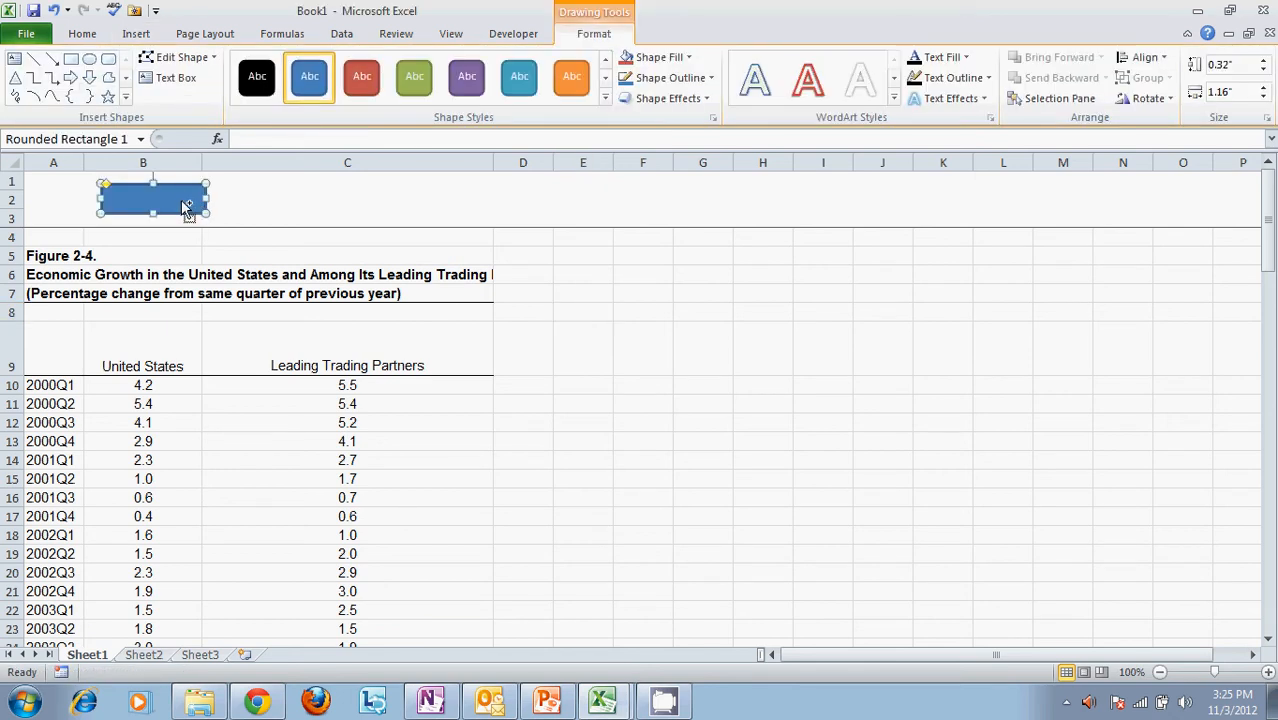
# Paste two copies of the rounded rectangle and arrange them in a row beside the original in rows 1 to 3
pyautogui.press('Delete')
pyautogui.doubleClick(274, 200)
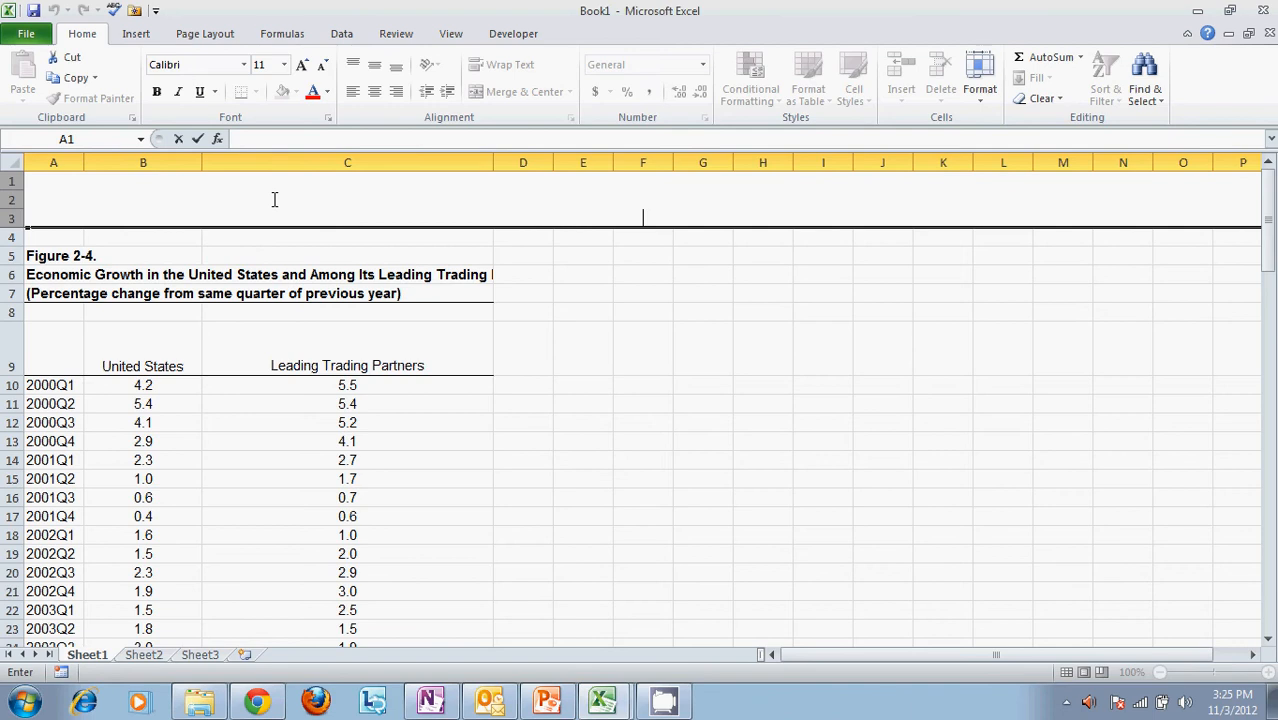
pyautogui.click(617, 334)
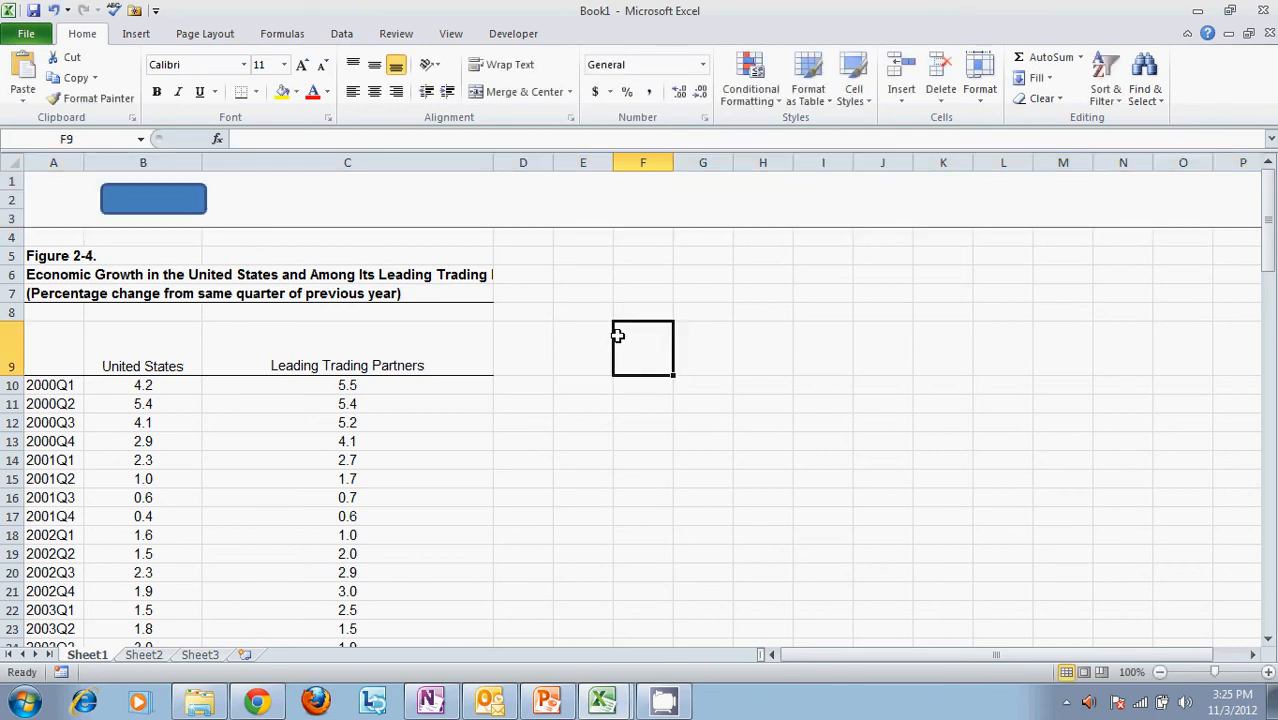
pyautogui.click(276, 200)
pyautogui.hotkey('ctrl', 'v')
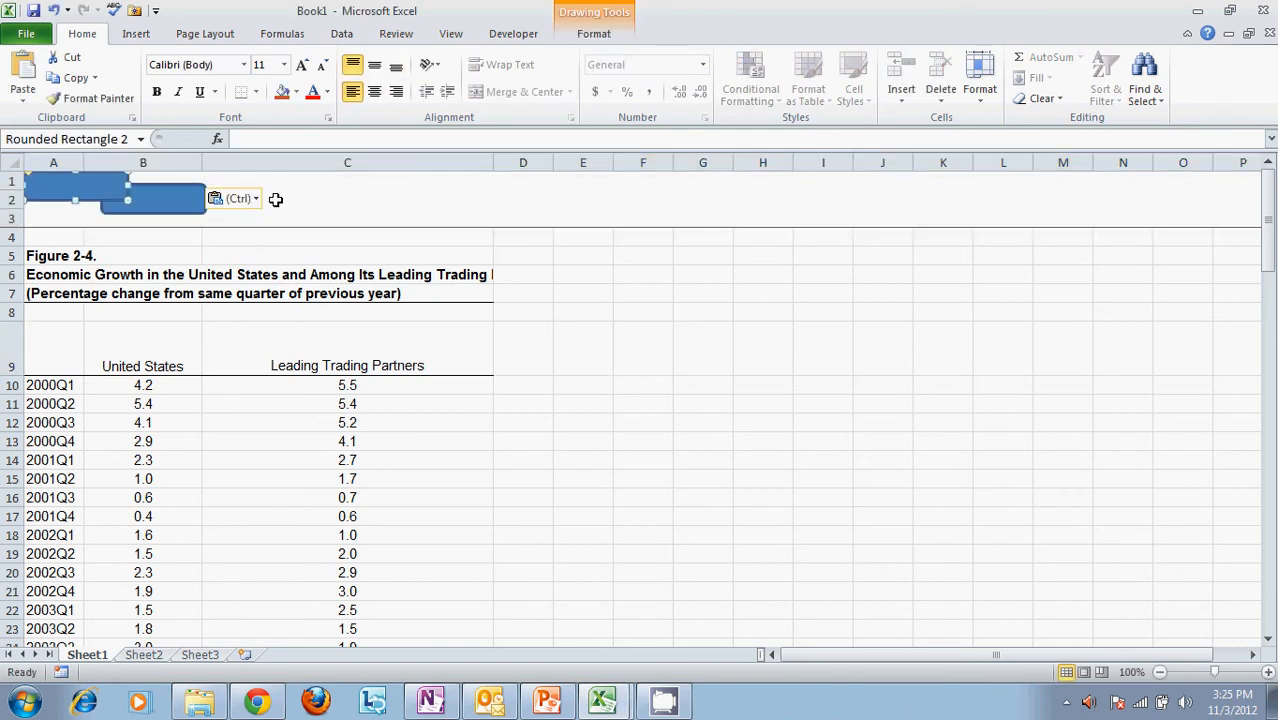
pyautogui.hotkey('ctrl', 'v')
pyautogui.moveTo(91, 196)
pyautogui.mouseDown()
pyautogui.moveTo(285, 195)
pyautogui.moveTo(104, 190)
pyautogui.moveTo(297, 155)
pyautogui.moveTo(448, 185)
pyautogui.moveTo(449, 203)
pyautogui.mouseUp()
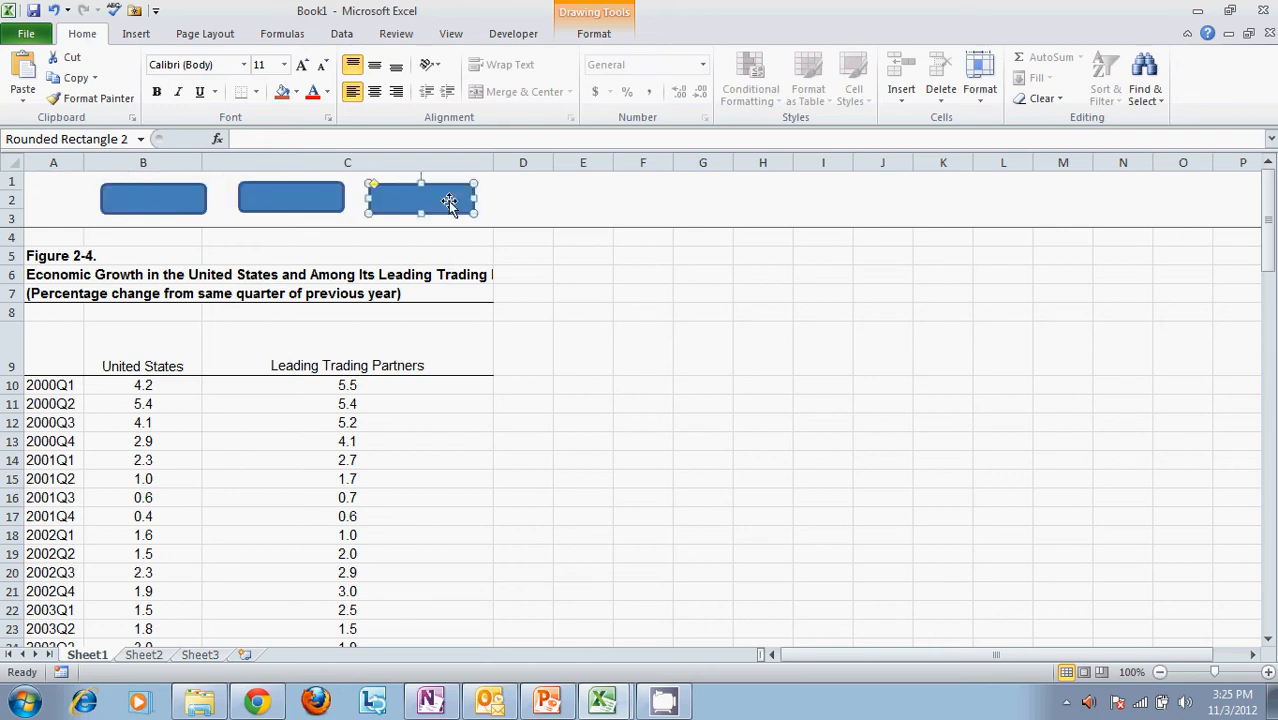
pyautogui.click(648, 199)
pyautogui.scroll(-8, 637, 278)
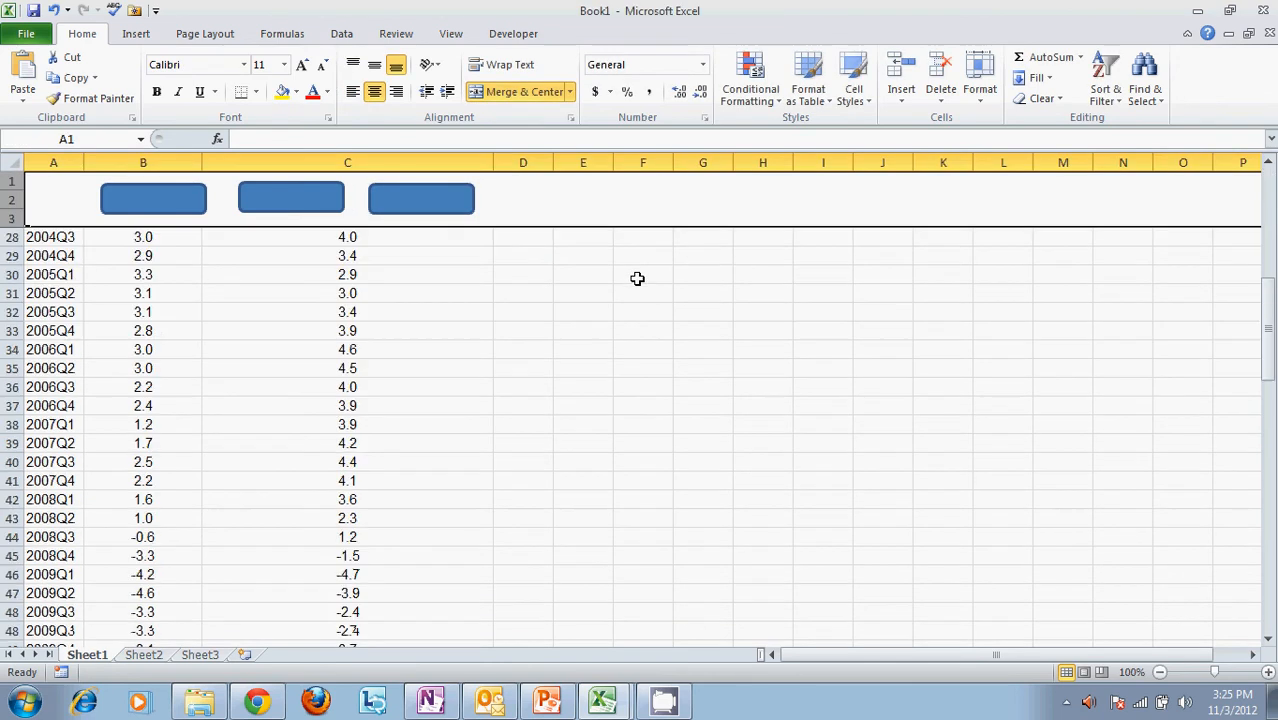
pyautogui.scroll(8, 637, 278)
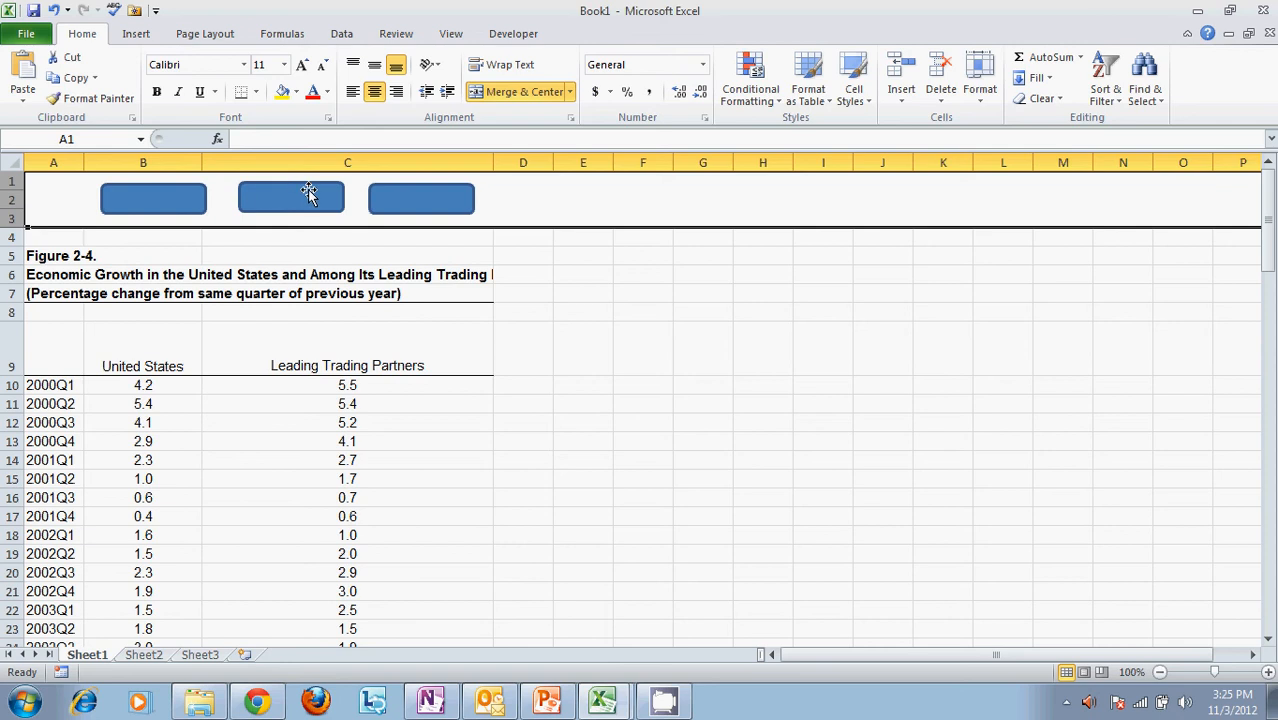
# Assign Macro1 to the first rounded rectangle, above the United States column
pyautogui.click(143, 198)
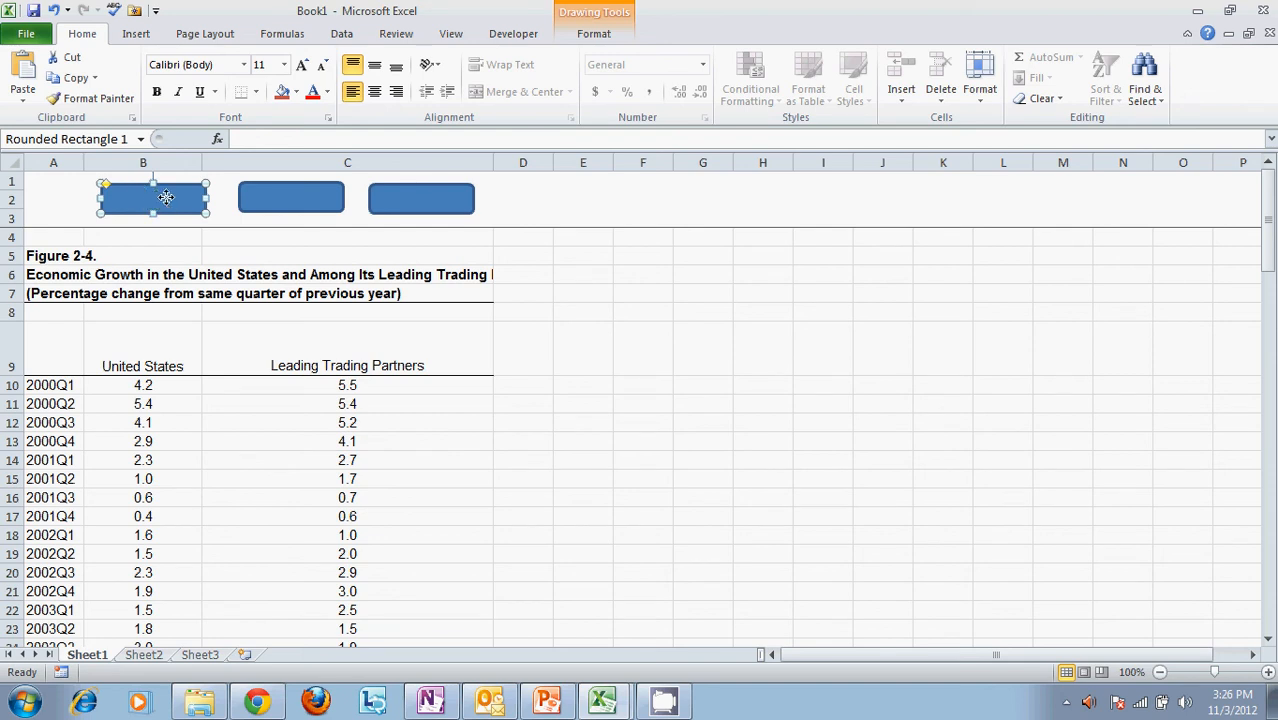
pyautogui.rightClick(170, 205)
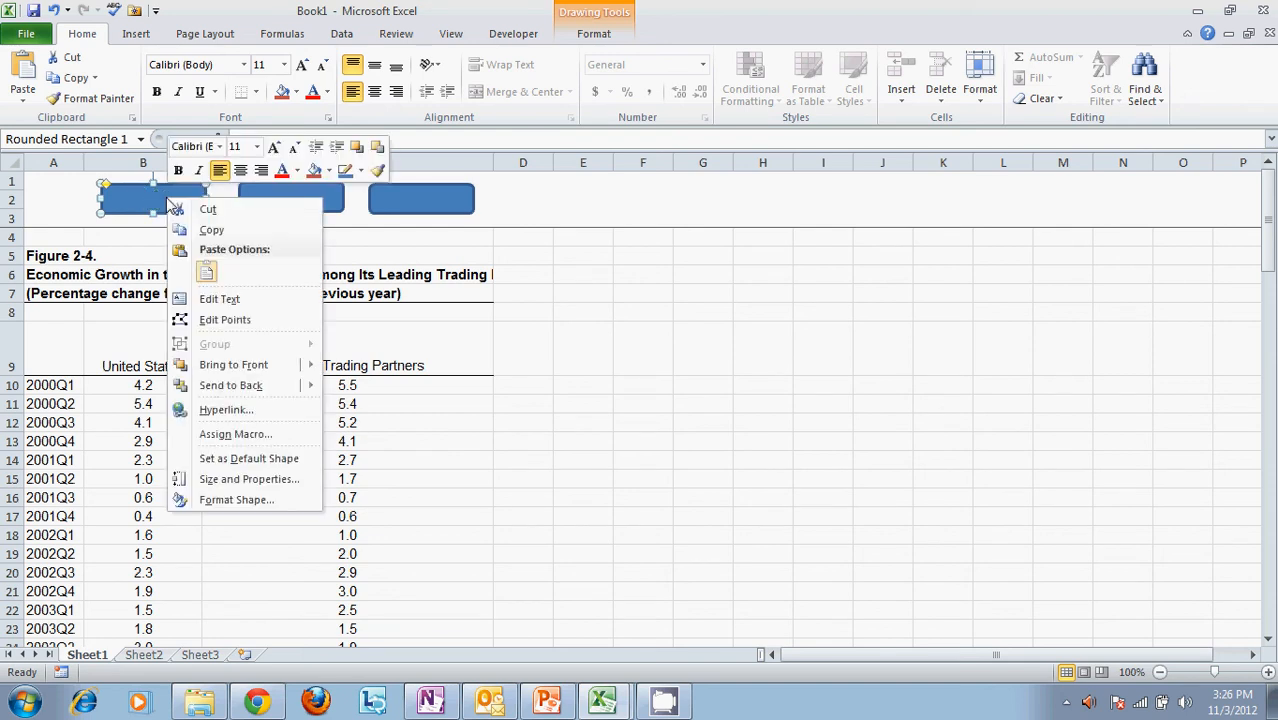
pyautogui.click(236, 434)
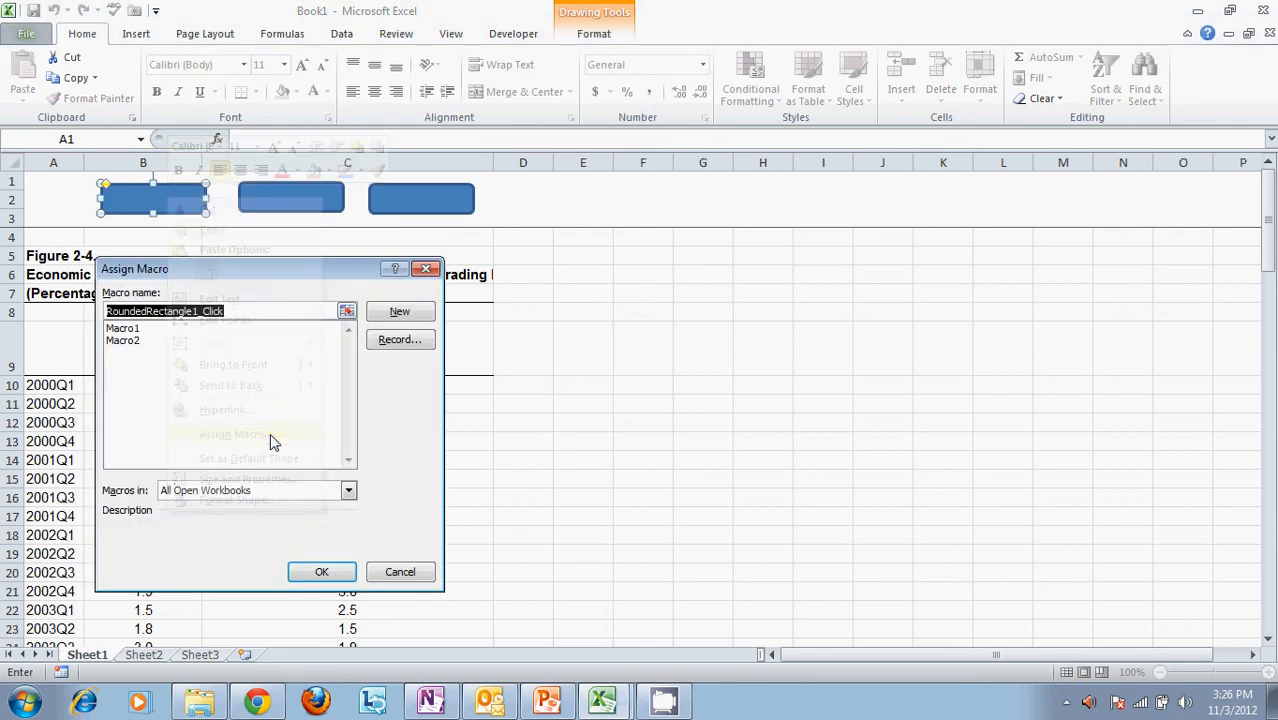
pyautogui.click(130, 330)
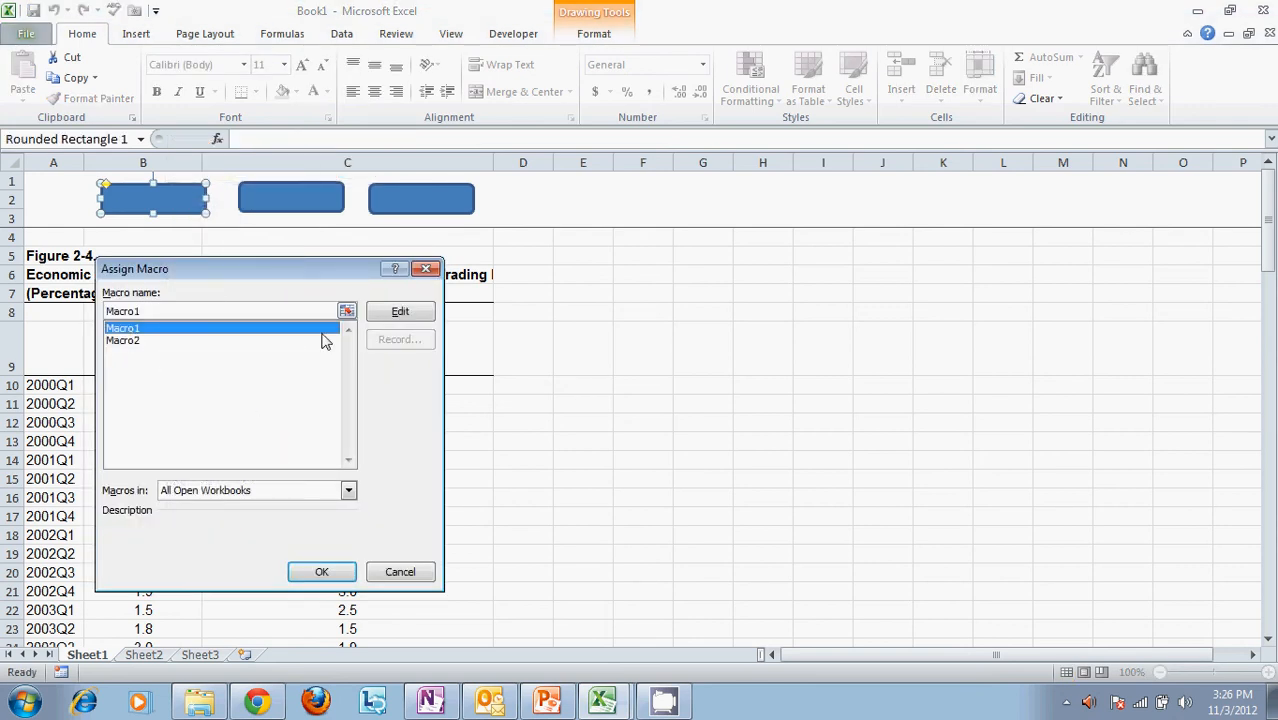
pyautogui.click(343, 578)
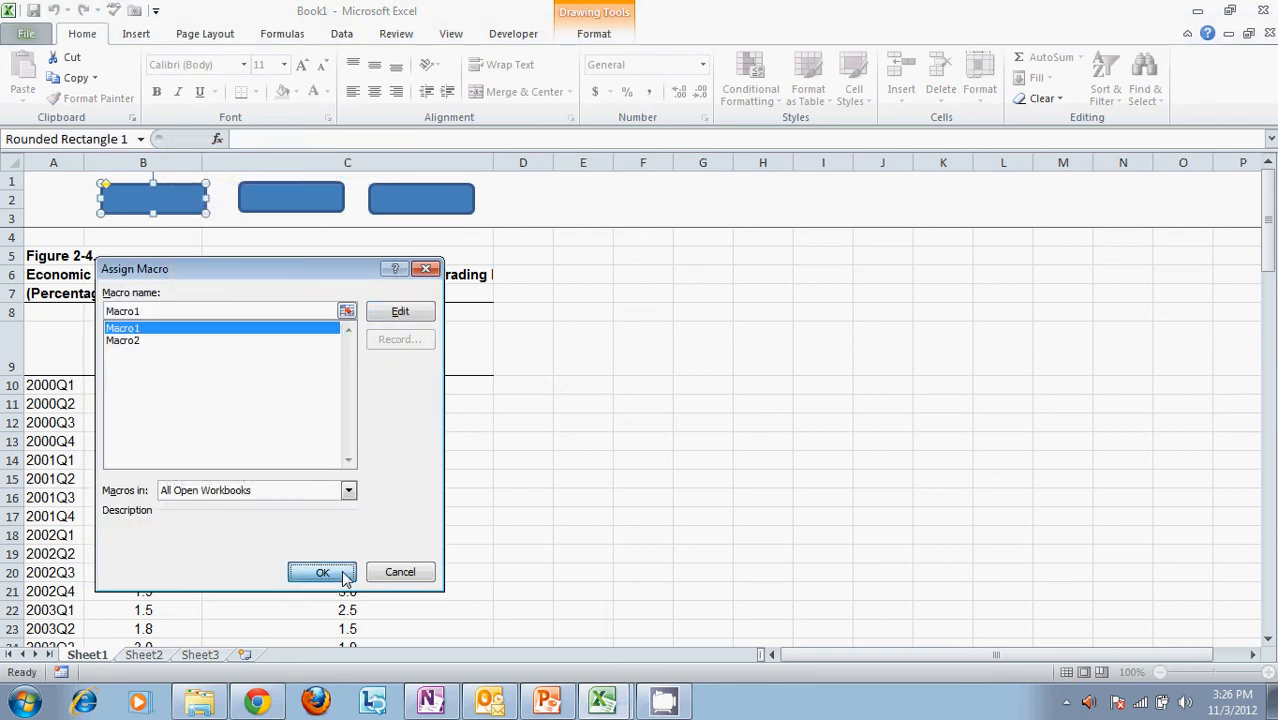
# Assign Macro2 to the second rounded rectangle in rows 1 to 3, then deselect the shape
pyautogui.click(306, 200)
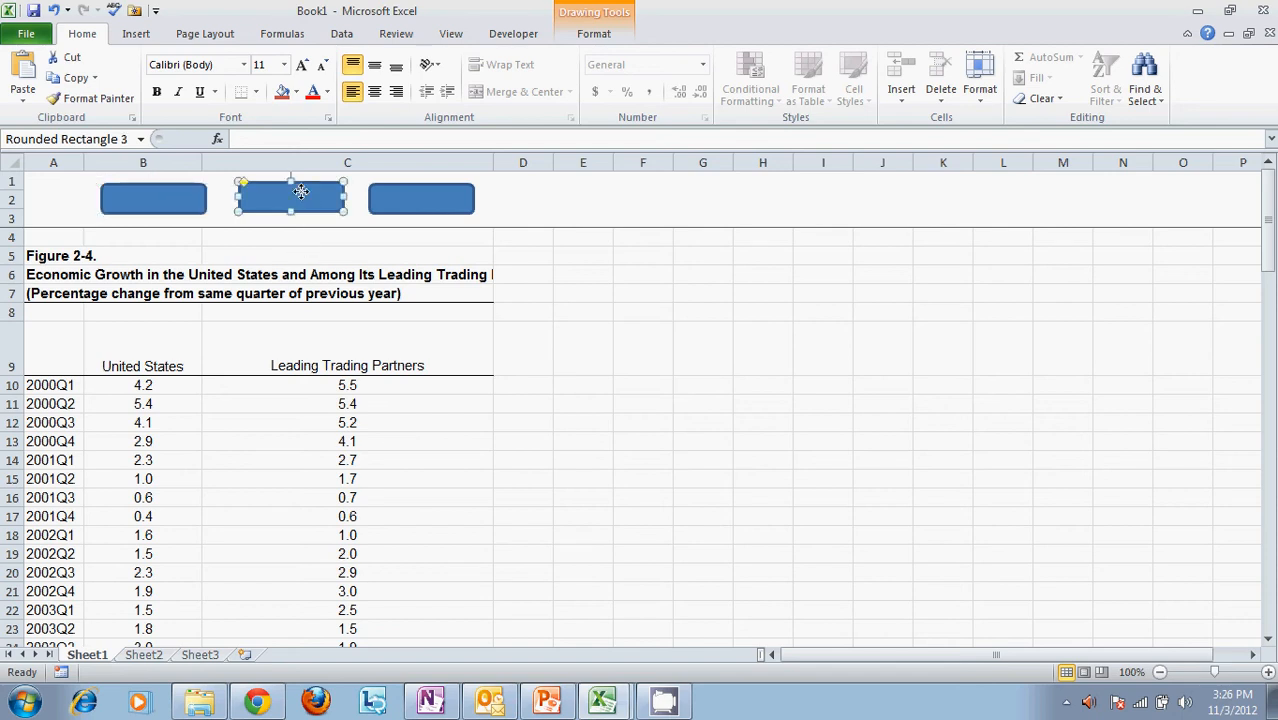
pyautogui.rightClick(304, 195)
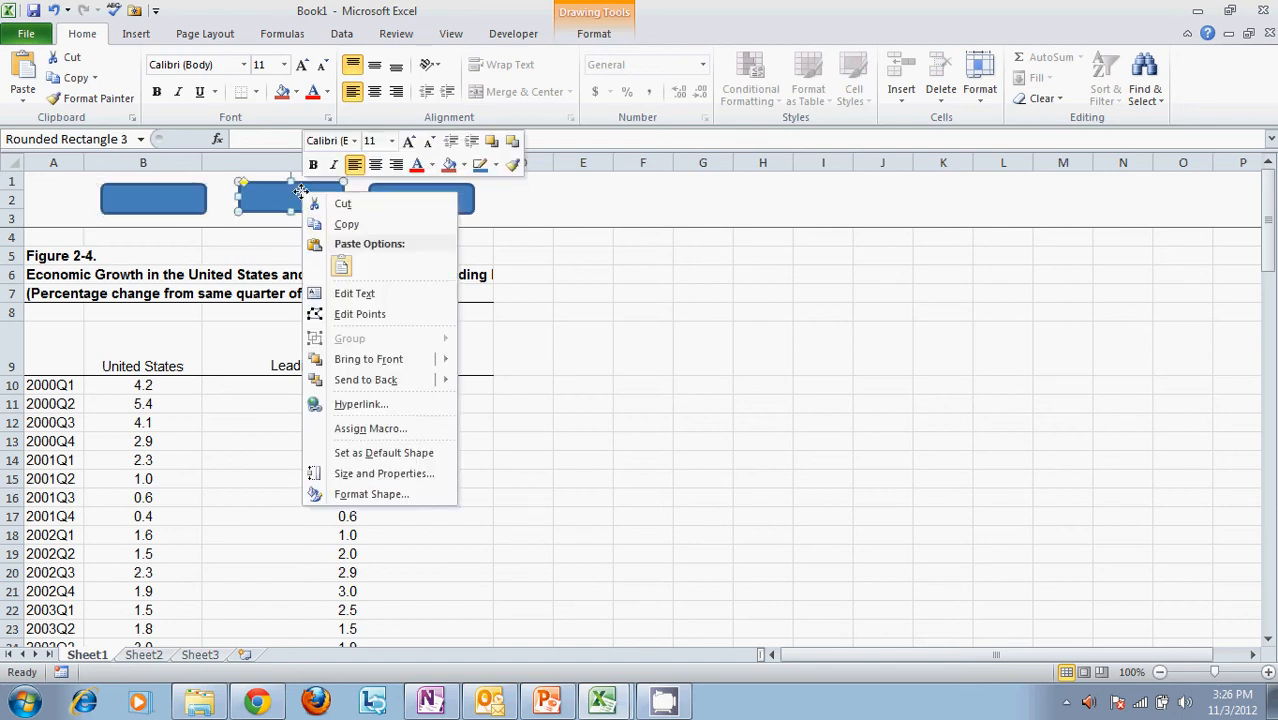
pyautogui.click(385, 428)
pyautogui.click(245, 332)
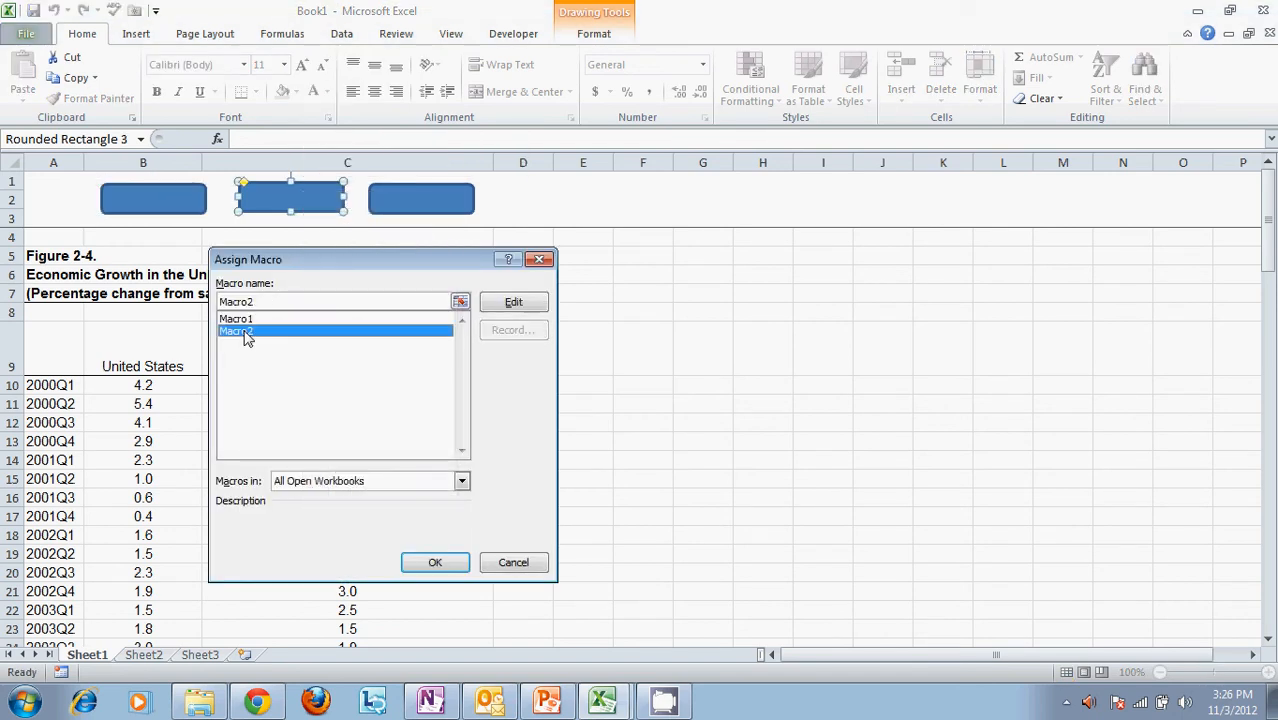
pyautogui.click(432, 562)
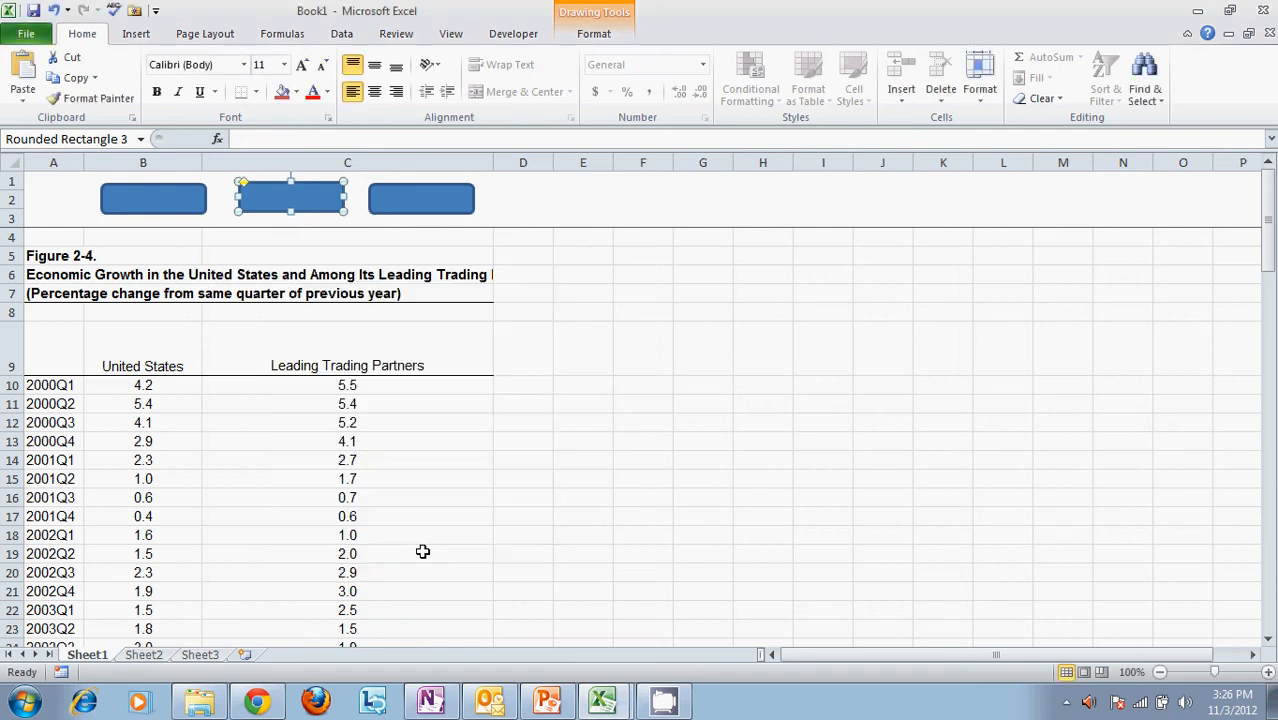
pyautogui.click(738, 408)
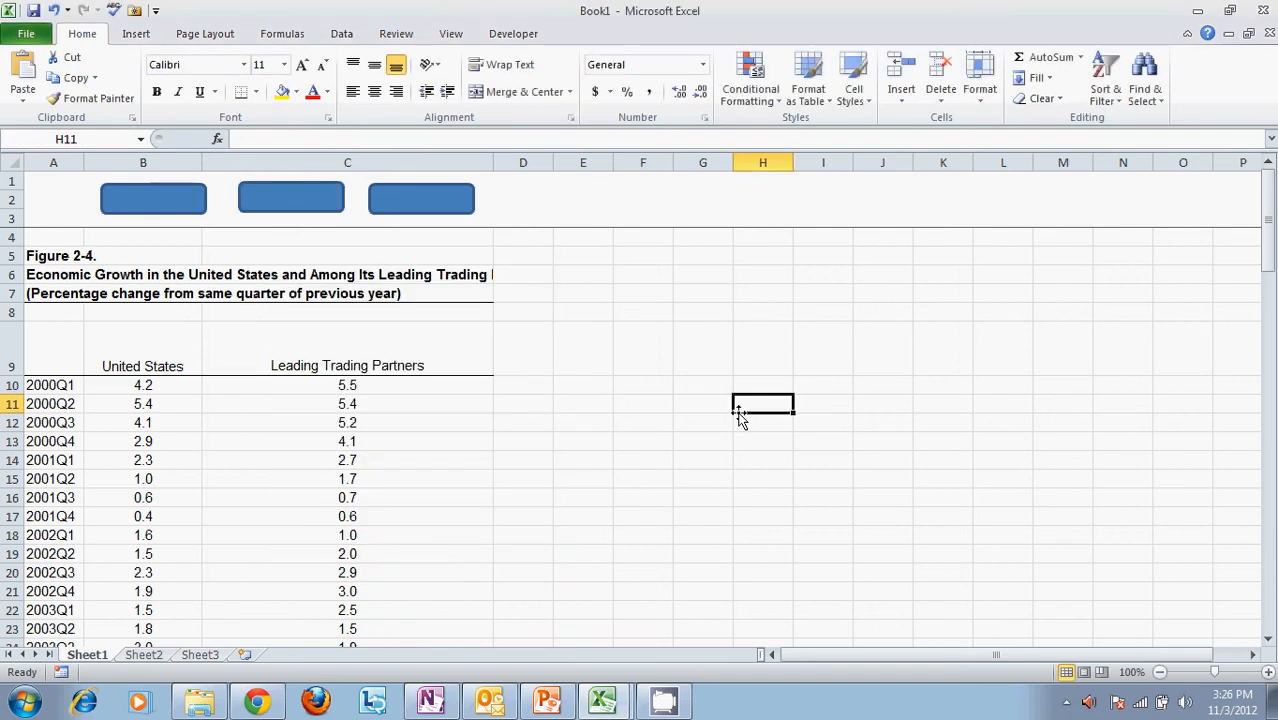
# Test the macro shapes by applying the color scale with the first rectangle, clearing it with the second, and reapplying it with the first
pyautogui.click(133, 214)
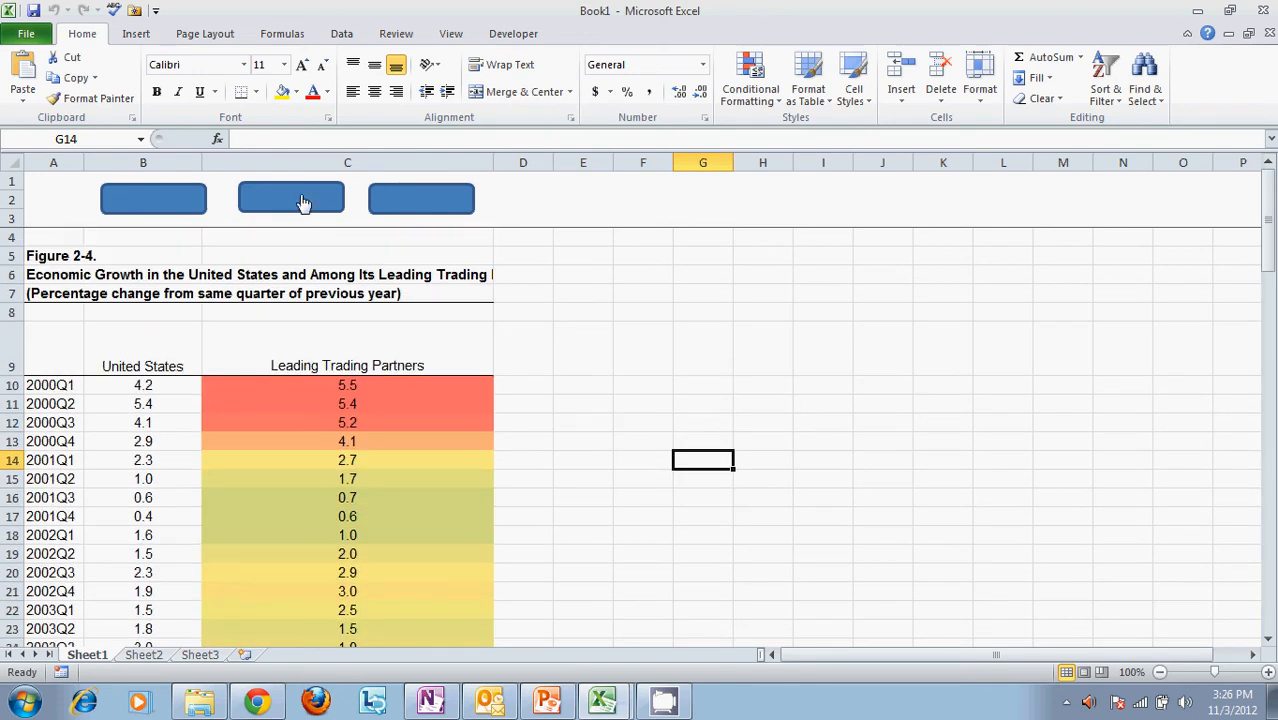
pyautogui.click(303, 203)
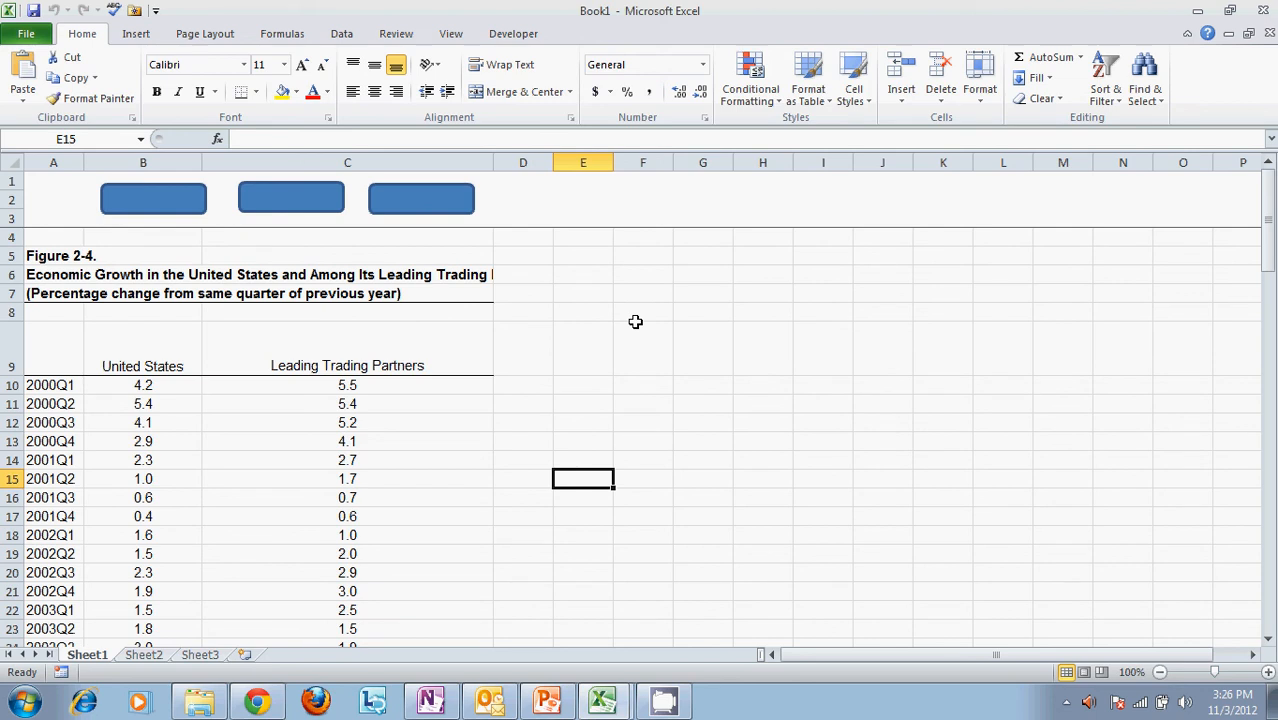
pyautogui.click(158, 203)
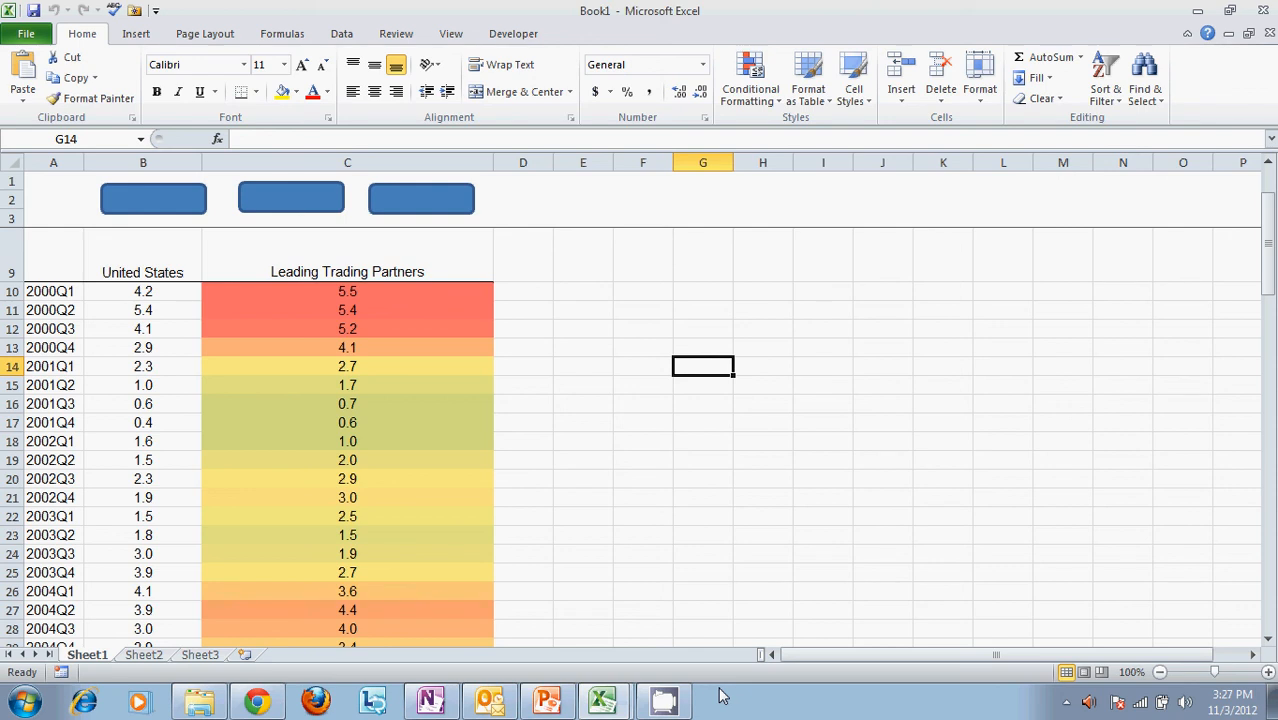
pyautogui.click(665, 700)
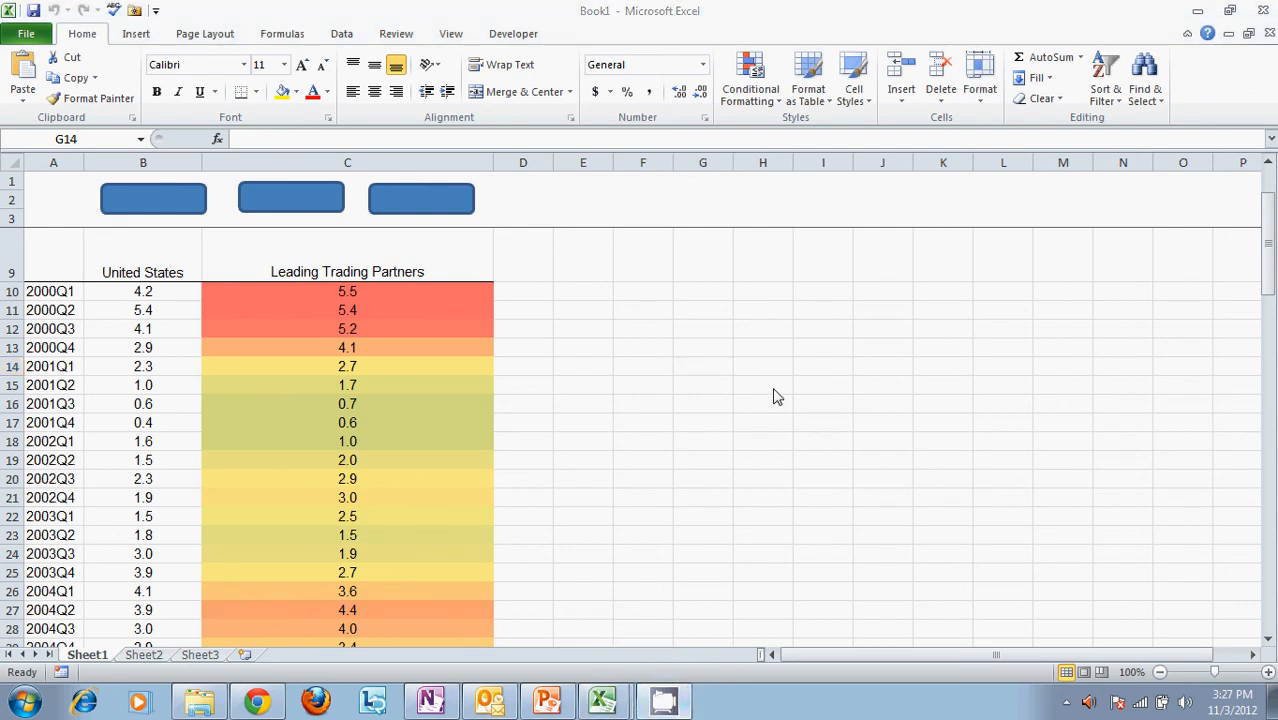
pyautogui.rightClick(655, 703)
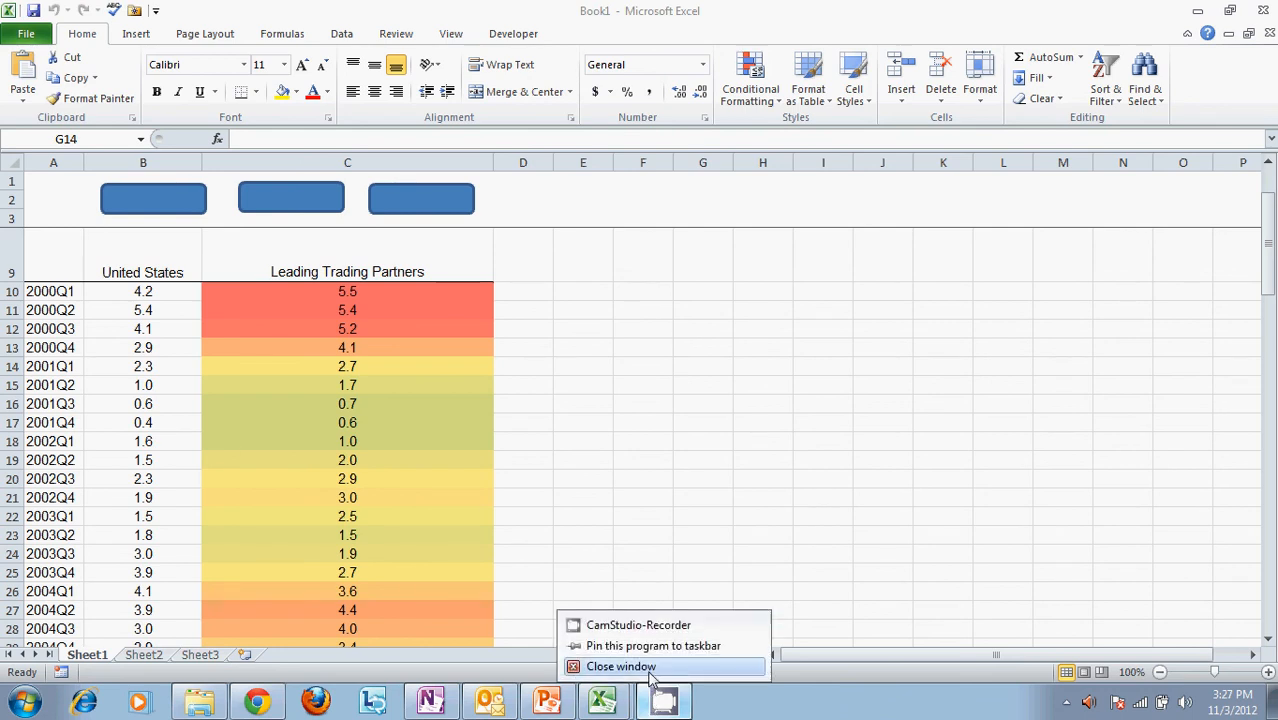
pyautogui.click(655, 628)
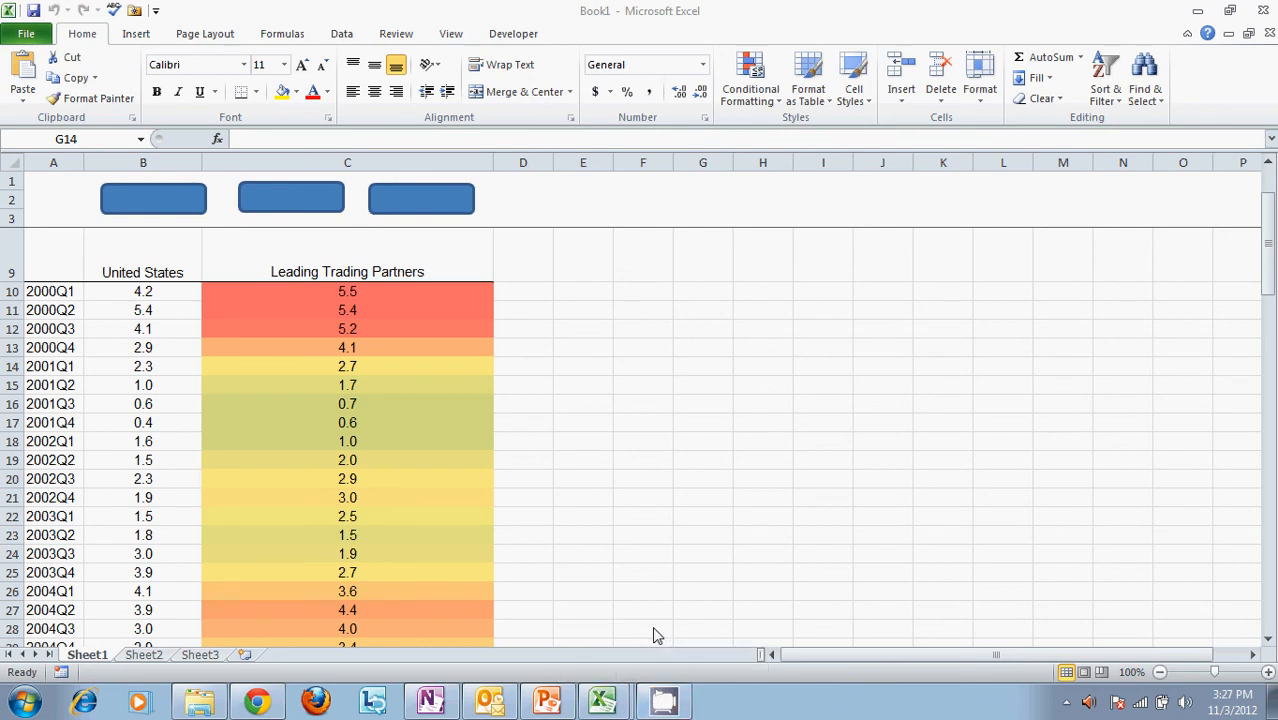
pyautogui.click(1066, 706)
pyautogui.click(1063, 620)
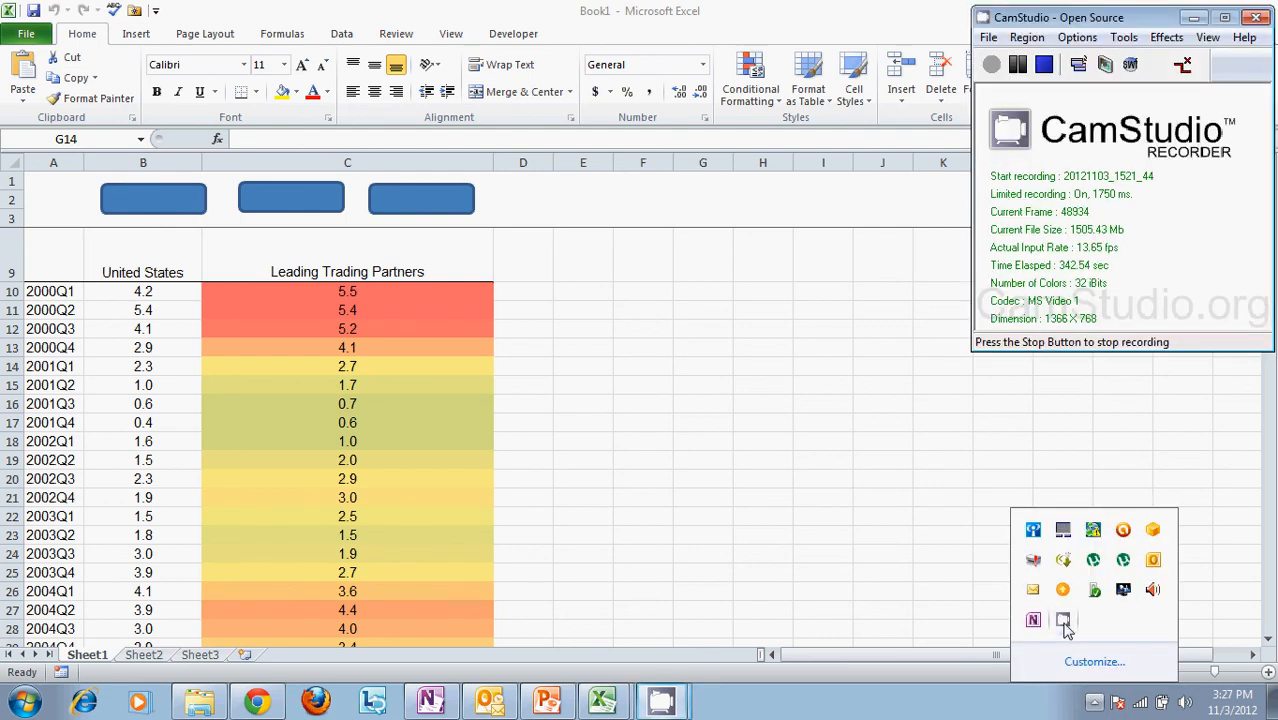